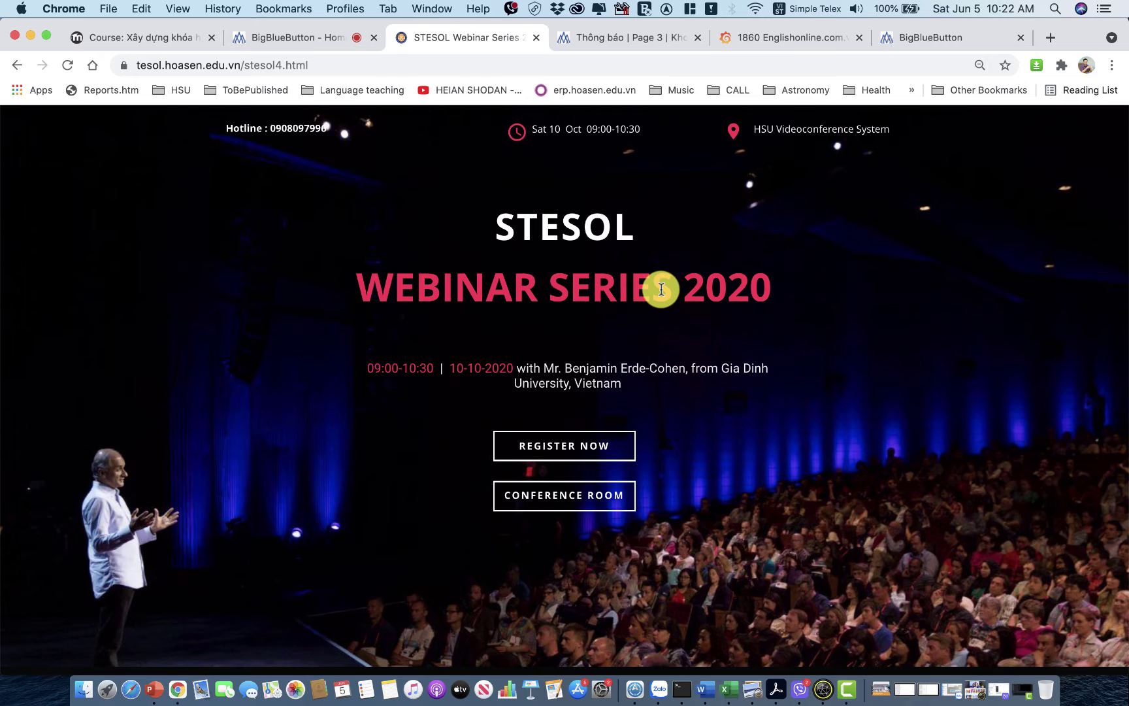
# Leave the STESOL webinar page and switch to the BigBlueButton conference site tab.
pyautogui.scroll(-1, 662, 288)
pyautogui.scroll(1, 662, 289)
pyautogui.click(936, 43)
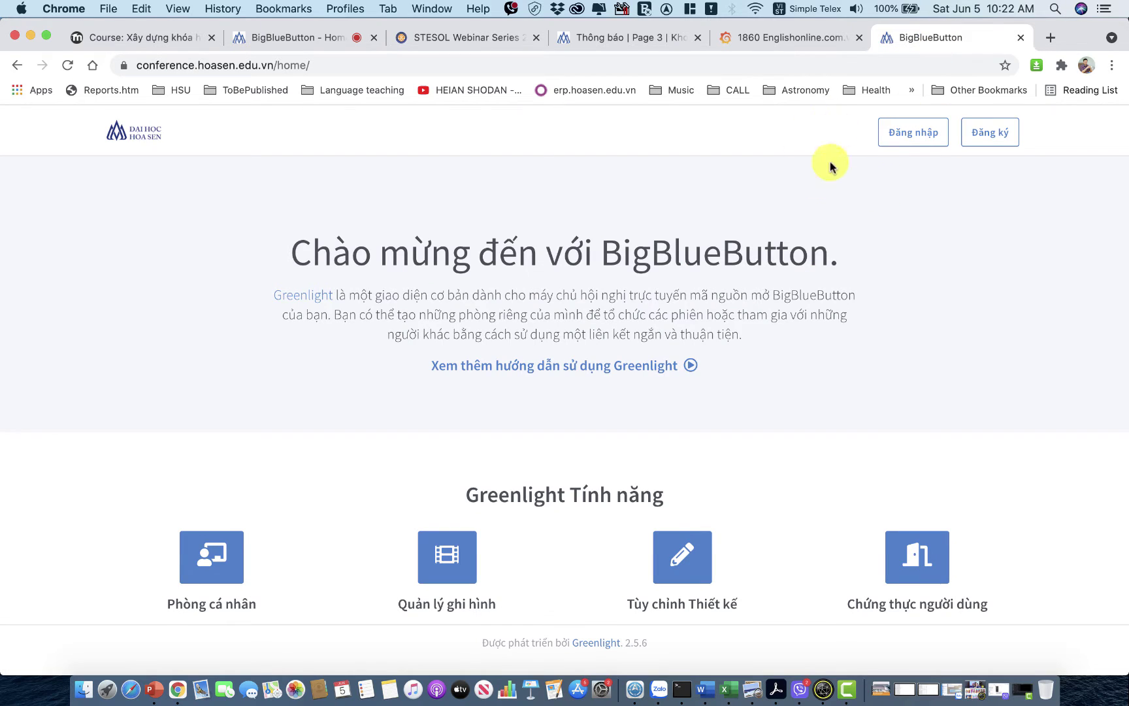
pyautogui.click(892, 127)
pyautogui.click(239, 66)
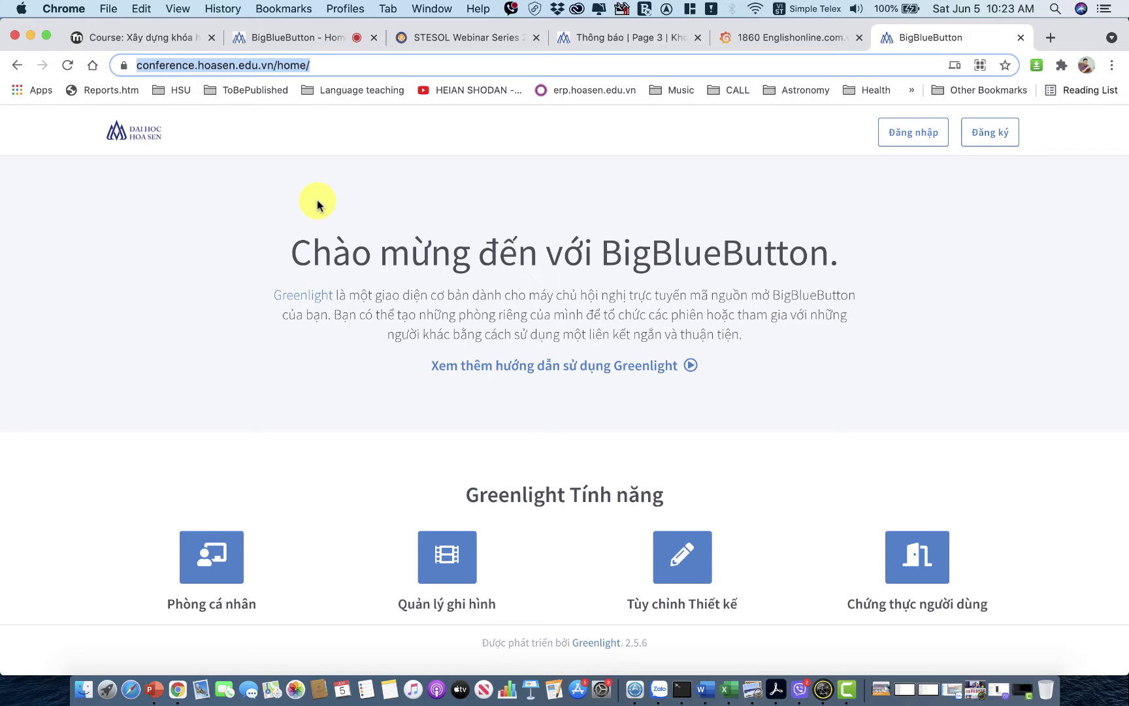
pyautogui.click(941, 139)
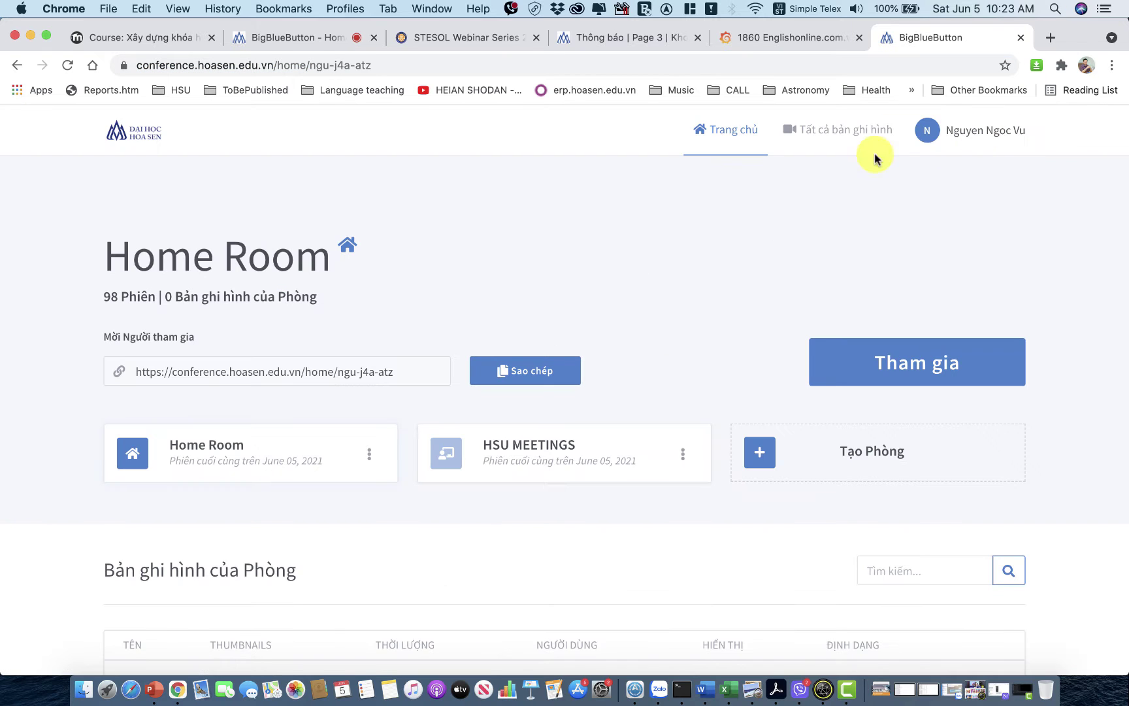
pyautogui.click(976, 135)
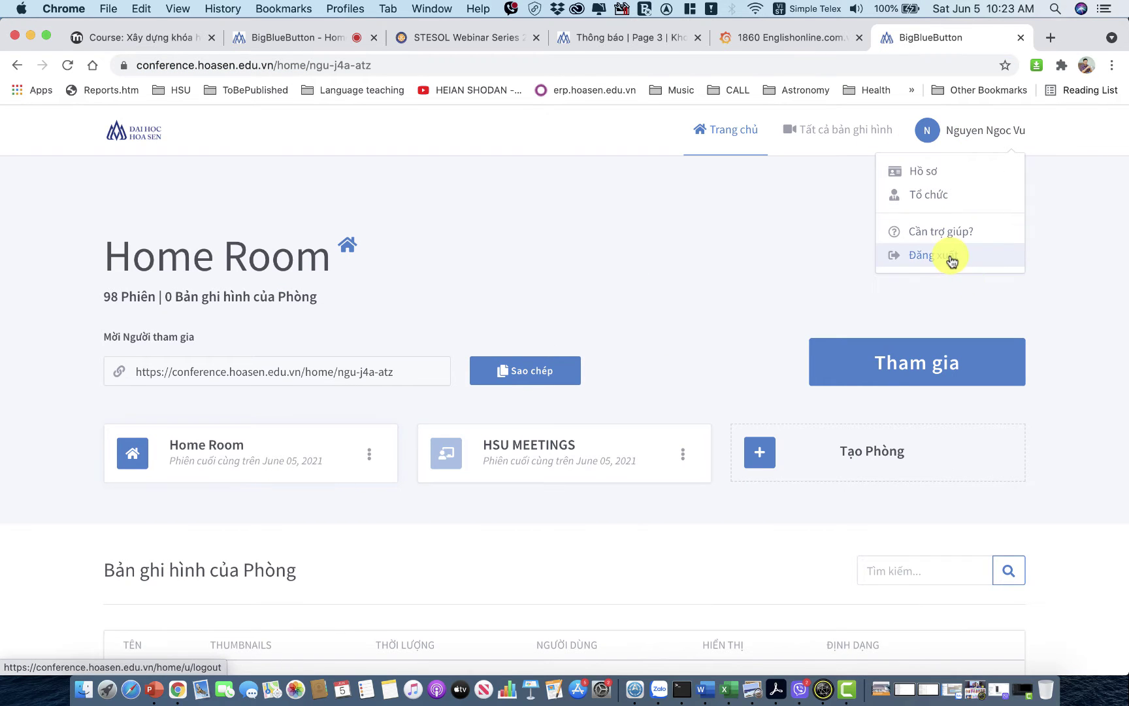
pyautogui.click(948, 255)
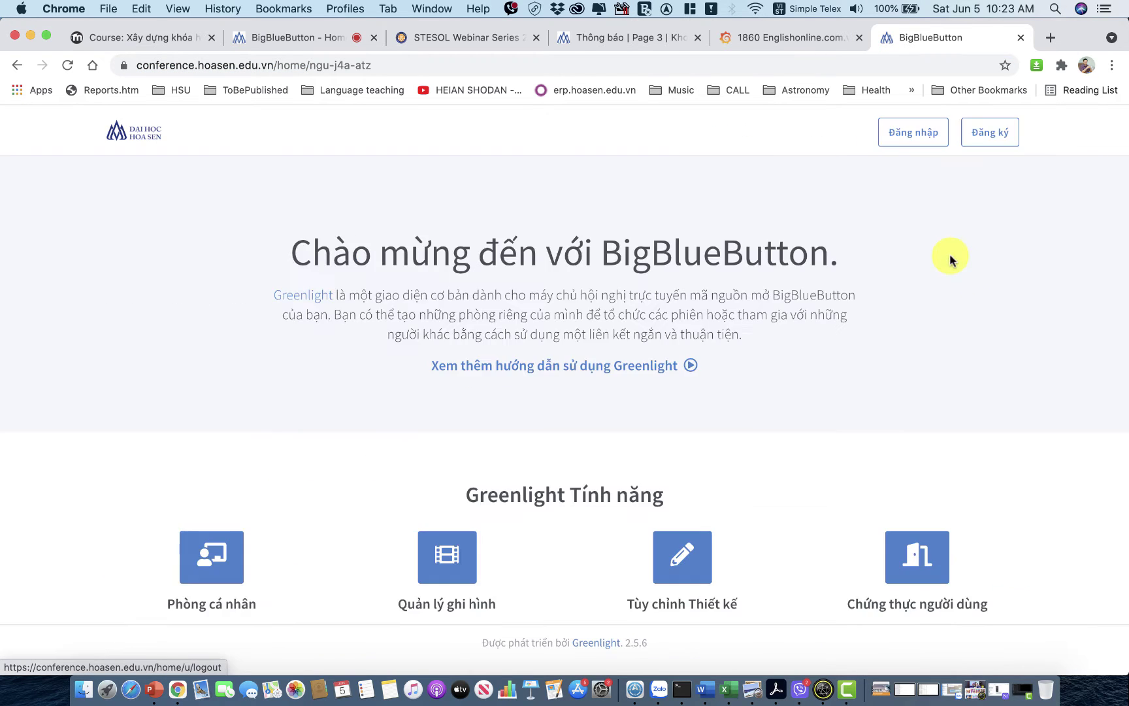
# Open the Đăng ký registration form and enter the user's full name and e-mail address.
pyautogui.click(989, 136)
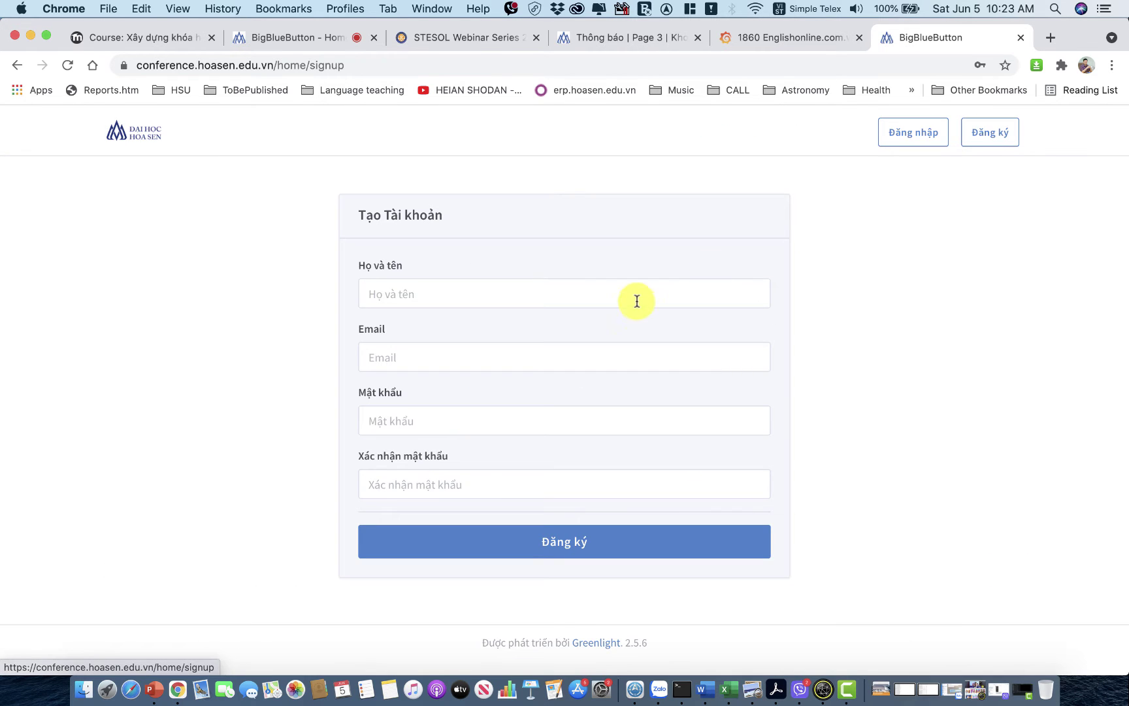
pyautogui.click(558, 297)
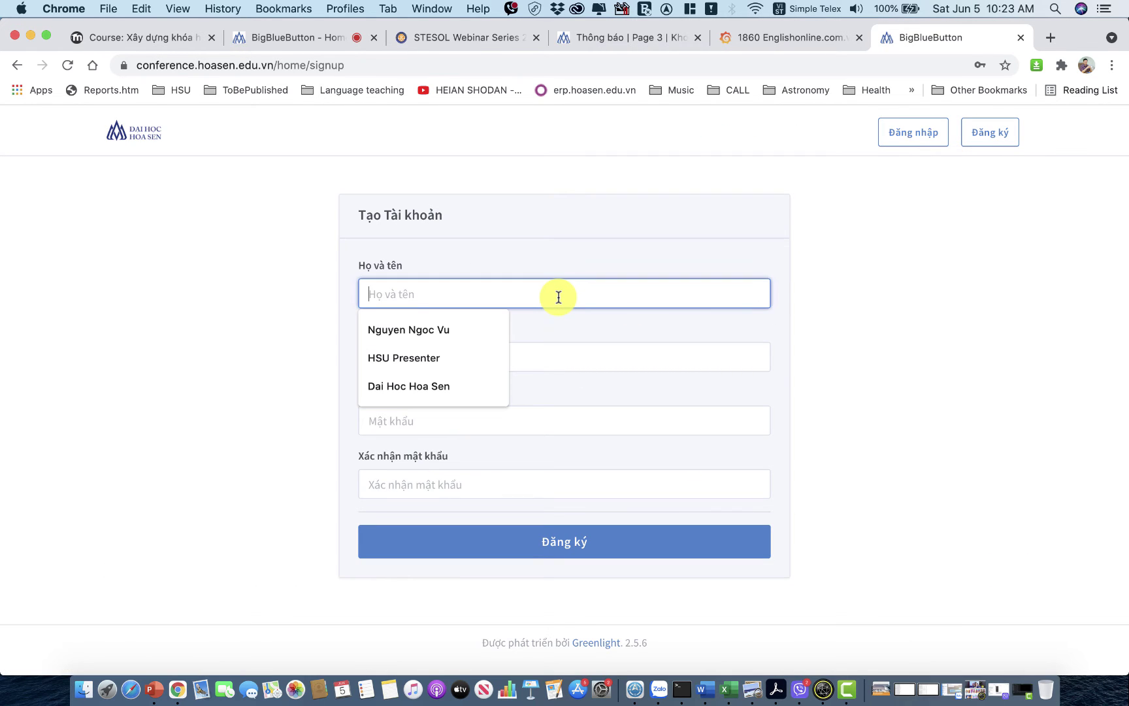
pyautogui.write('nguyen')
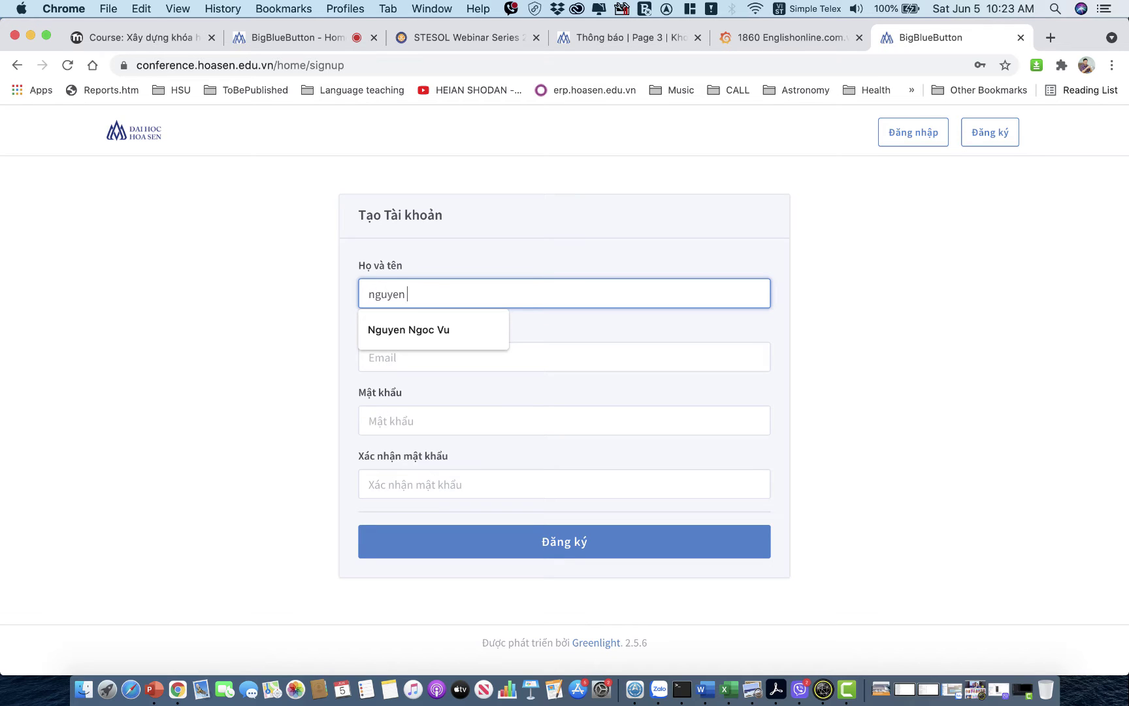
pyautogui.press('BackSpace')
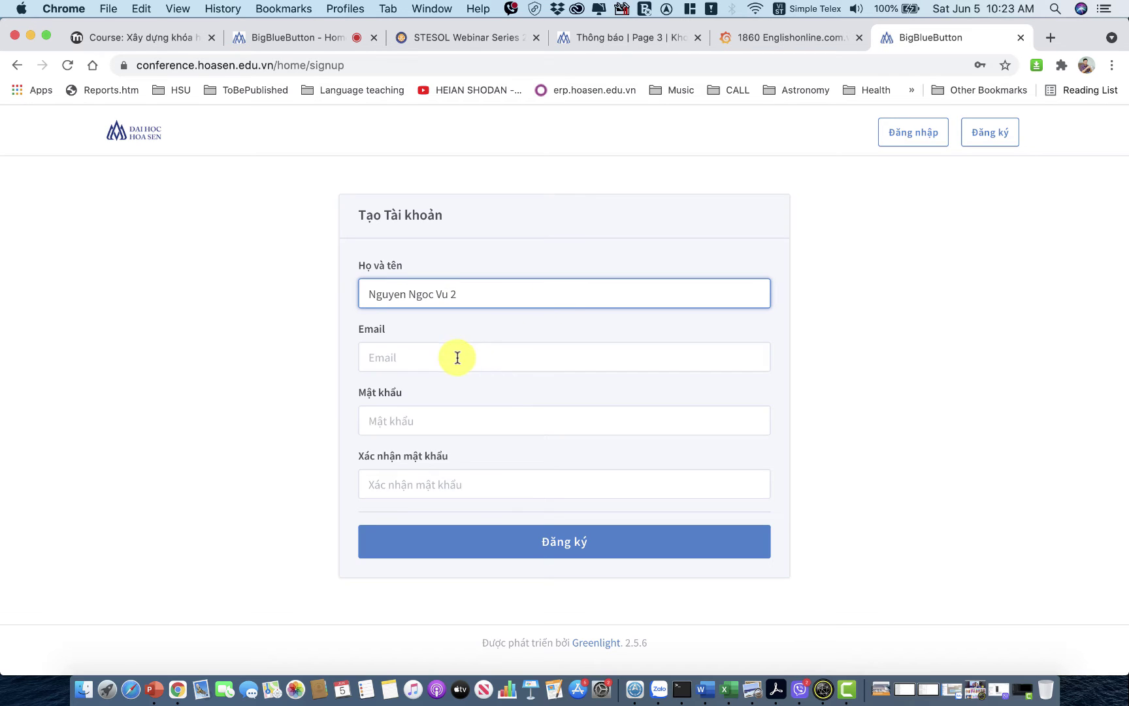
pyautogui.click(458, 357)
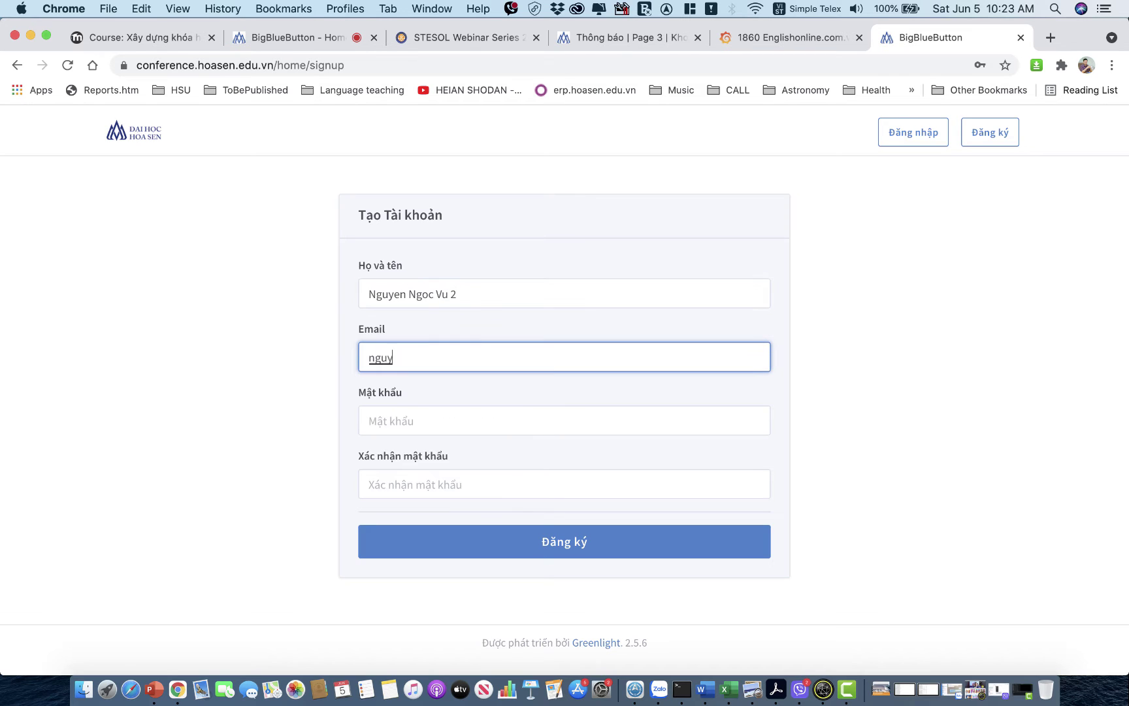
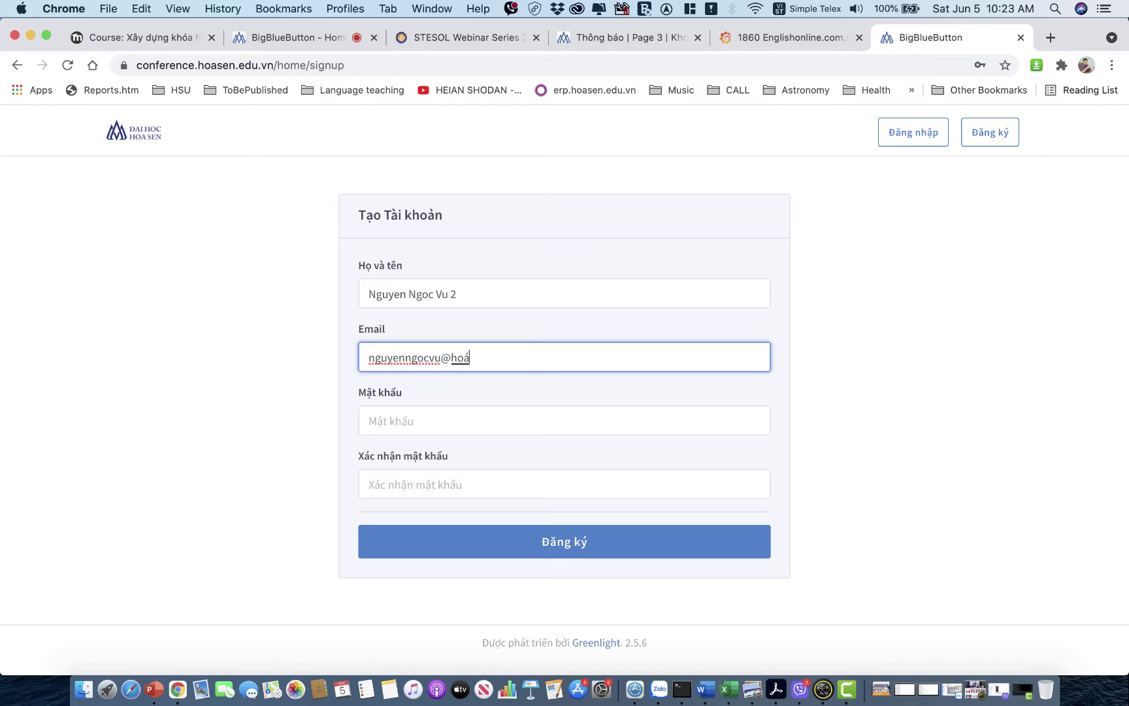
# Enter and confirm the account password, then submit the registration.
pyautogui.click(396, 413)
pyautogui.write('•••••••')
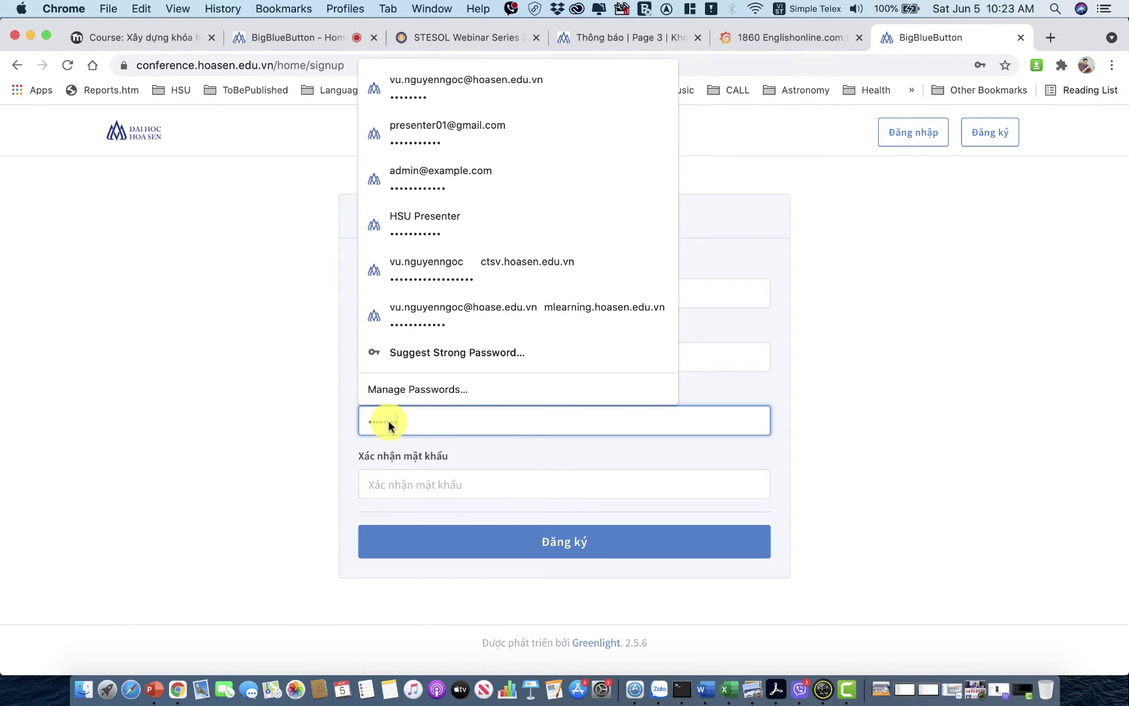
pyautogui.click(391, 484)
pyautogui.write('••••••••')
pyautogui.click(474, 549)
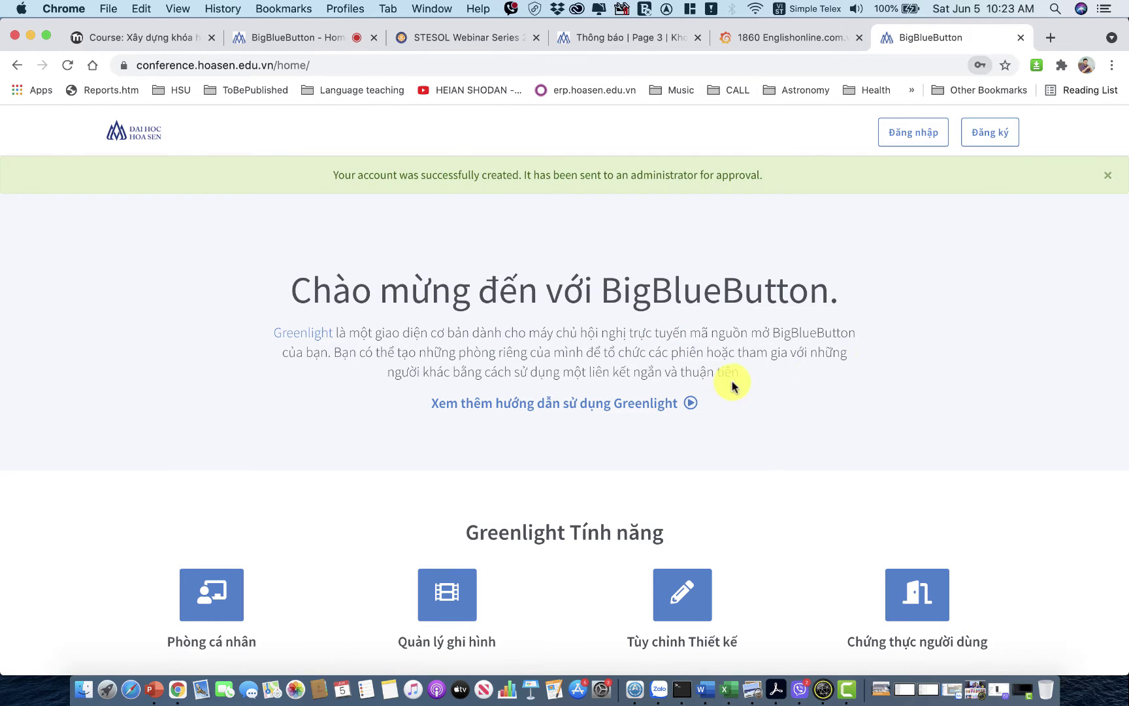
# Dismiss the browser password notice and sign in with the saved credentials.
pyautogui.click(595, 288)
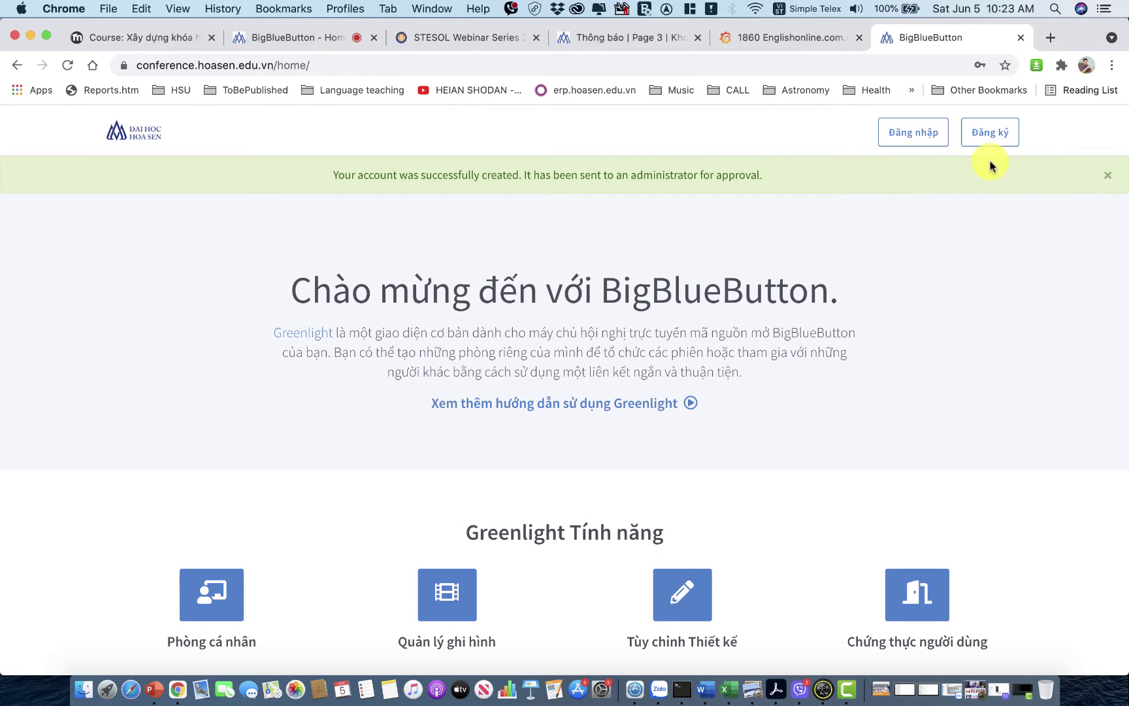
pyautogui.click(913, 133)
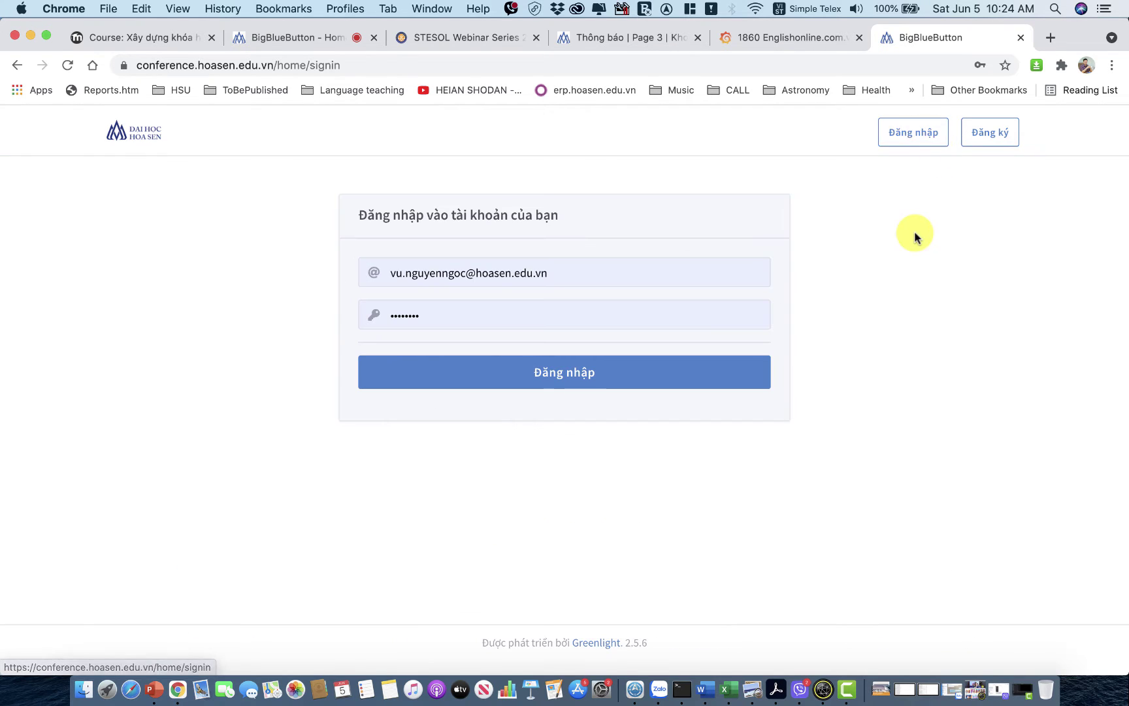
pyautogui.click(612, 383)
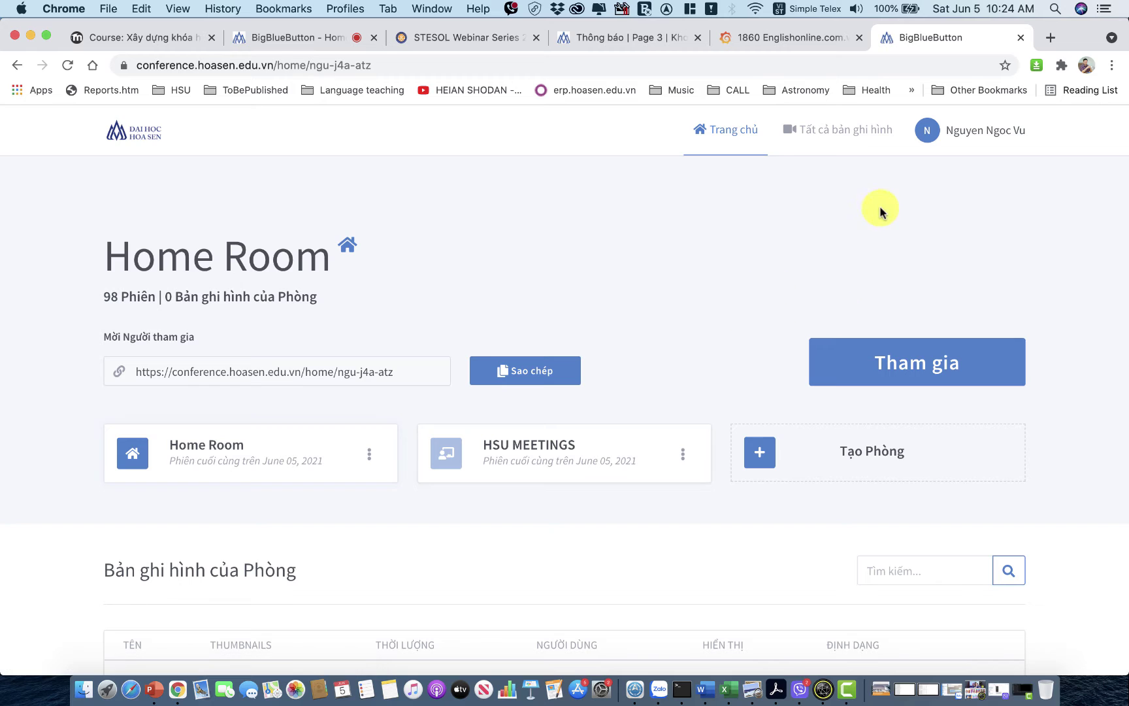
# Check the new account under Pending in Tổ chức user management, then return to Trang chủ.
pyautogui.click(989, 134)
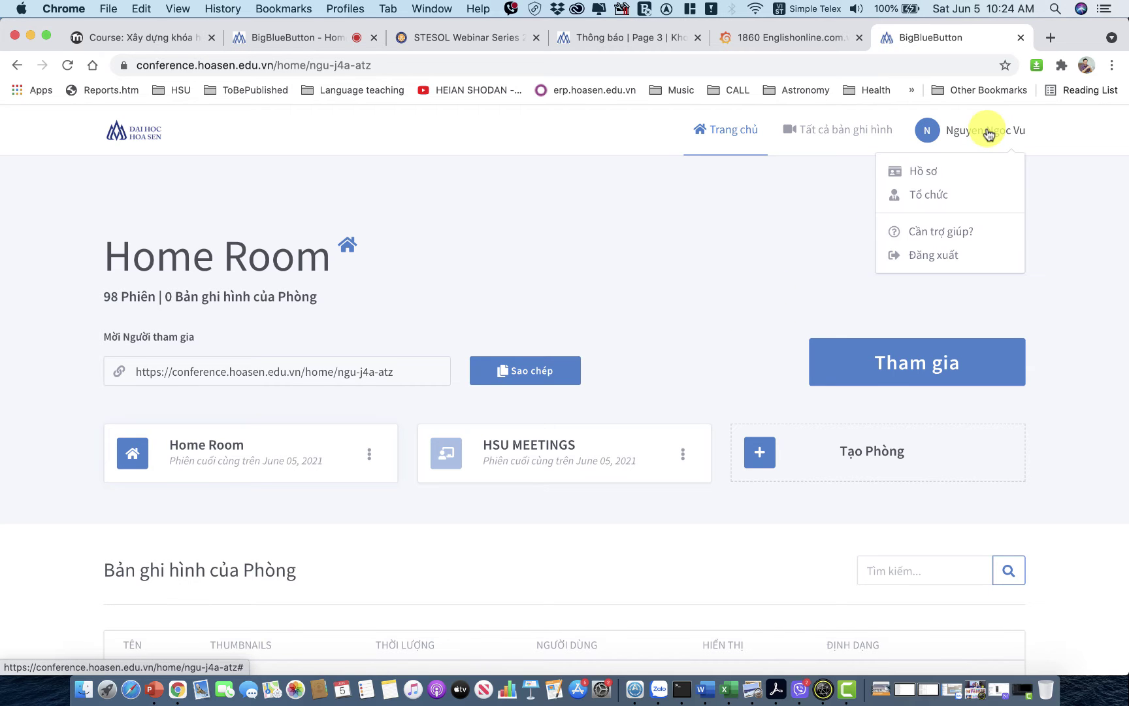
pyautogui.click(931, 196)
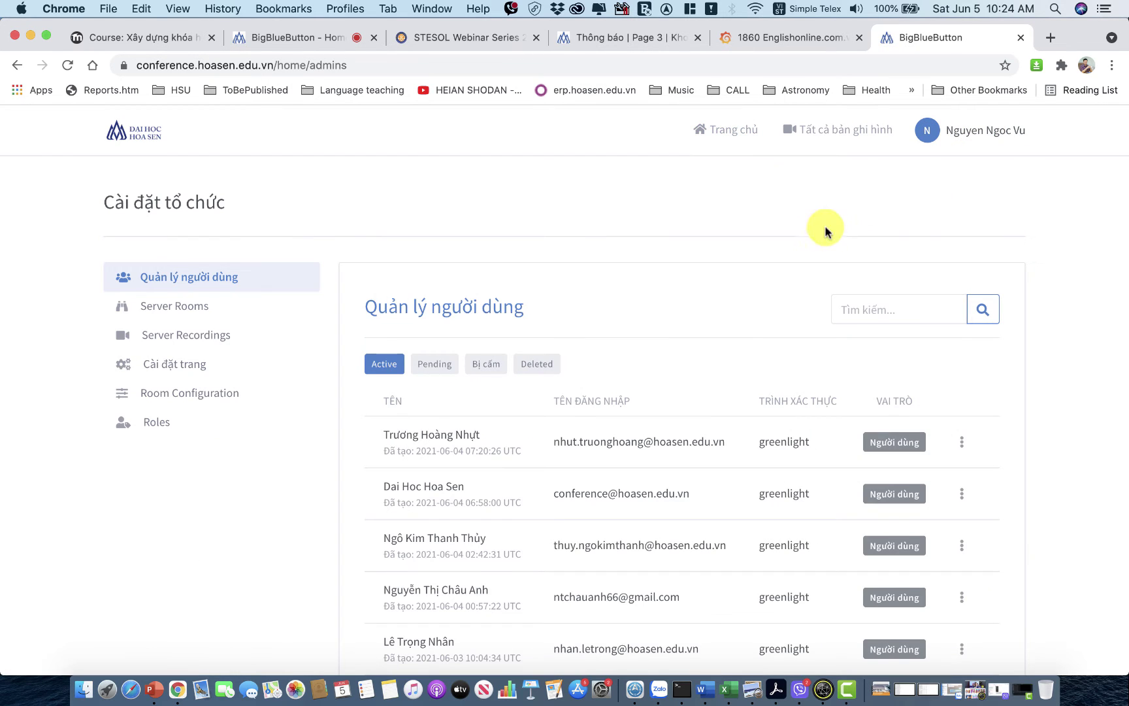
pyautogui.click(445, 370)
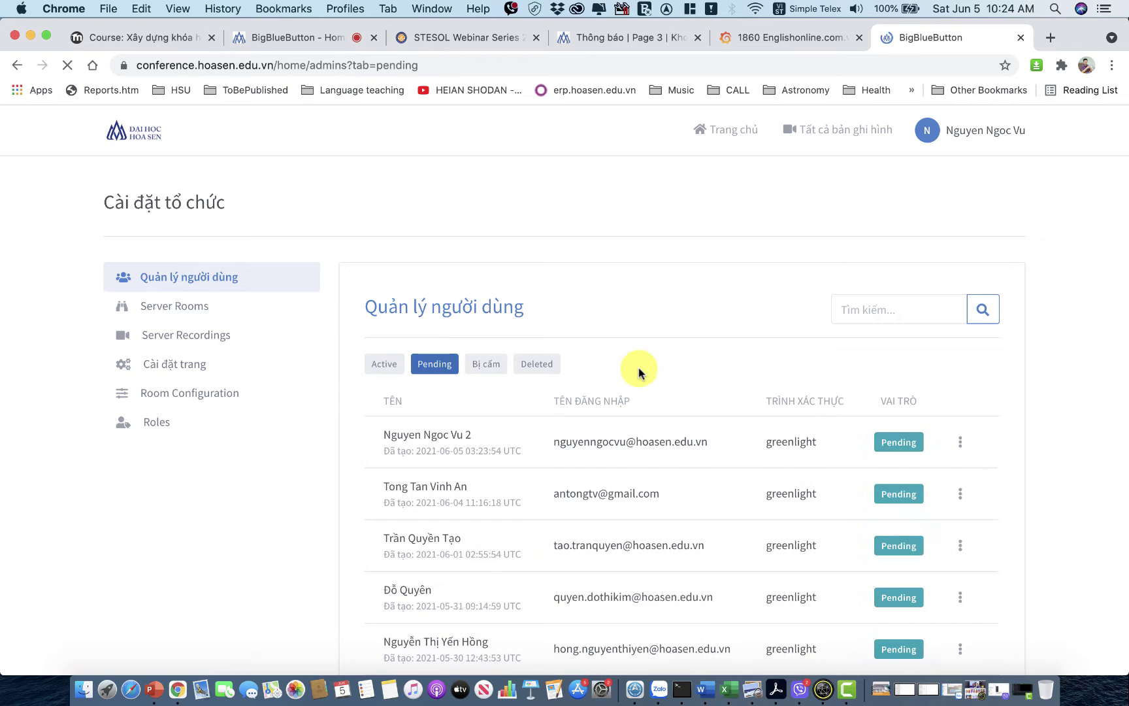
pyautogui.scroll(-2, 642, 373)
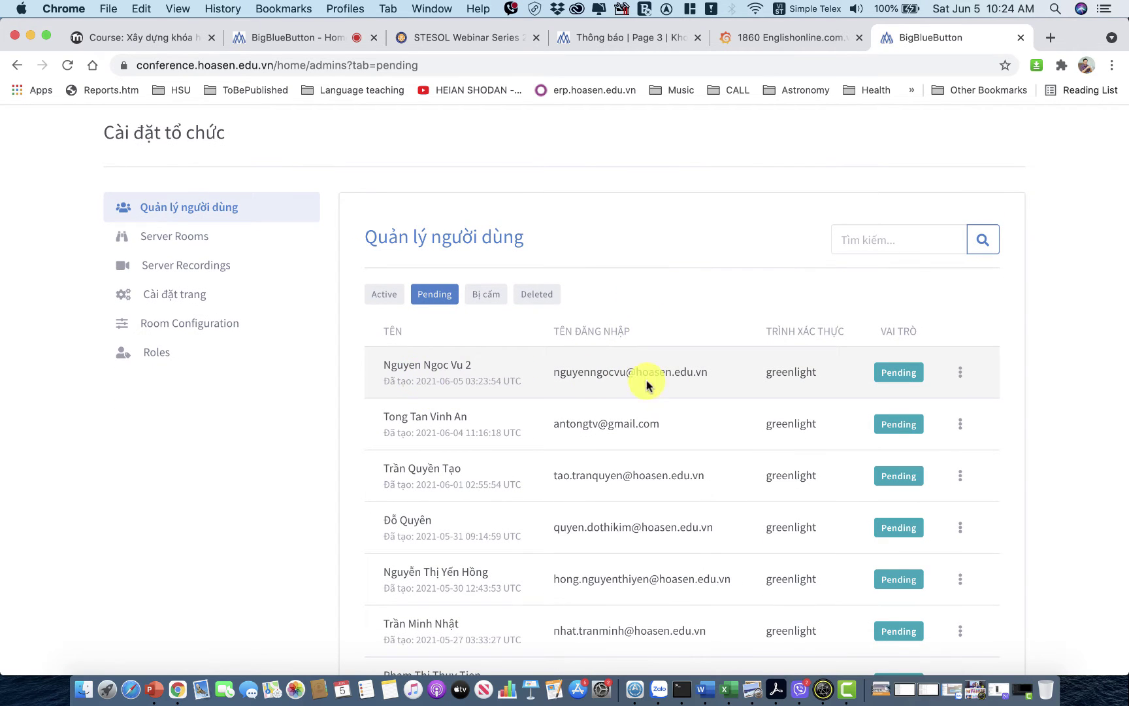
pyautogui.click(966, 378)
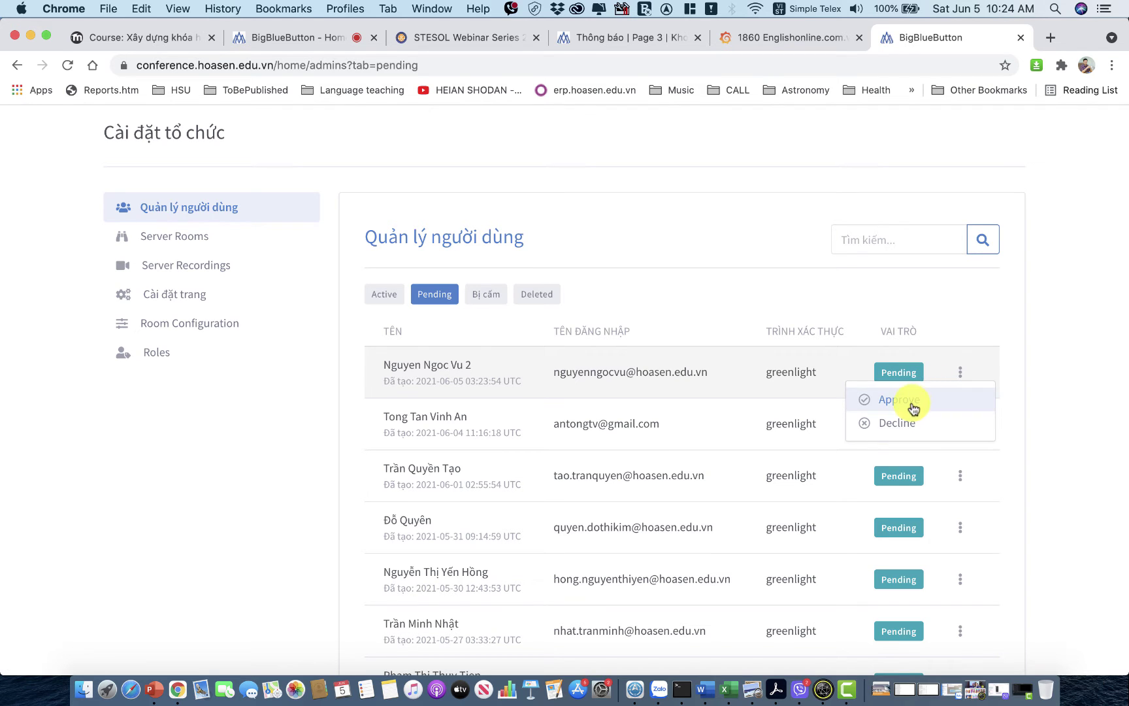
pyautogui.scroll(3, 958, 298)
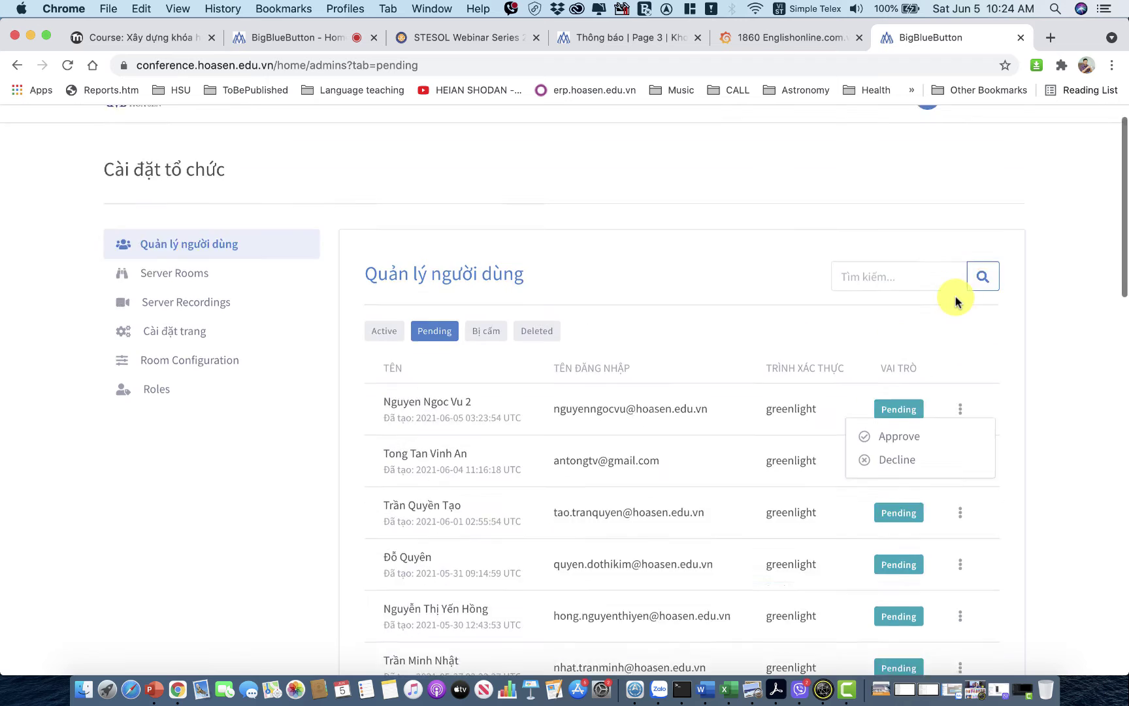
pyautogui.click(739, 135)
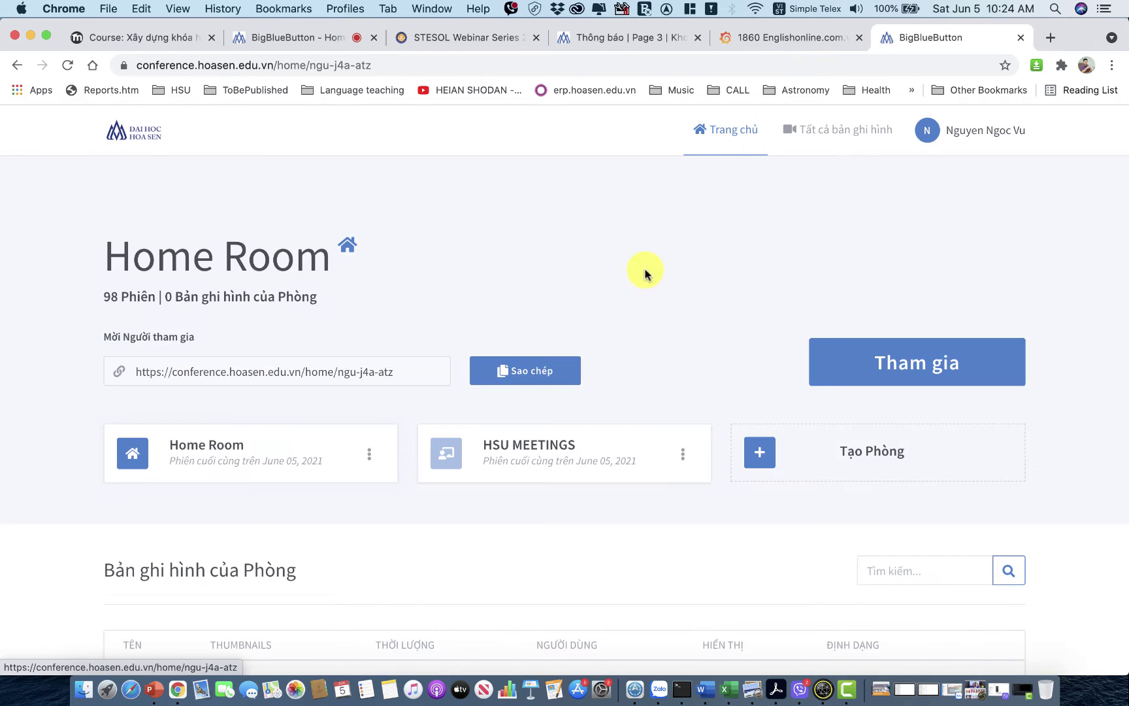
pyautogui.scroll(-3, 638, 279)
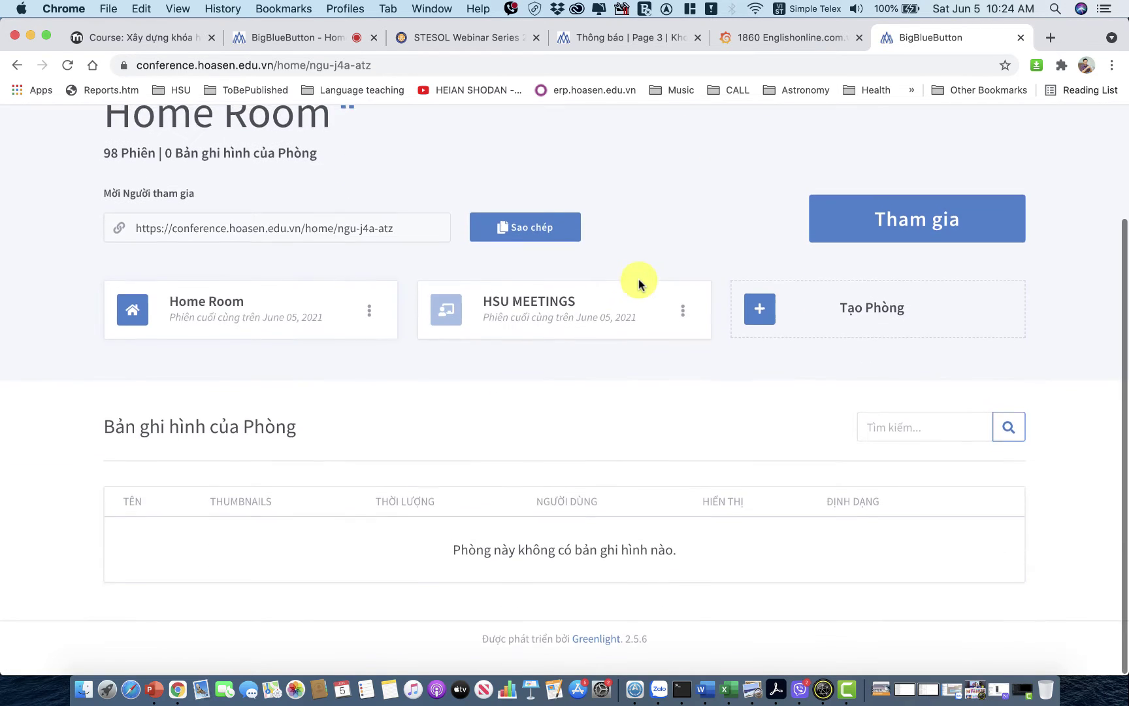
pyautogui.scroll(3, 639, 279)
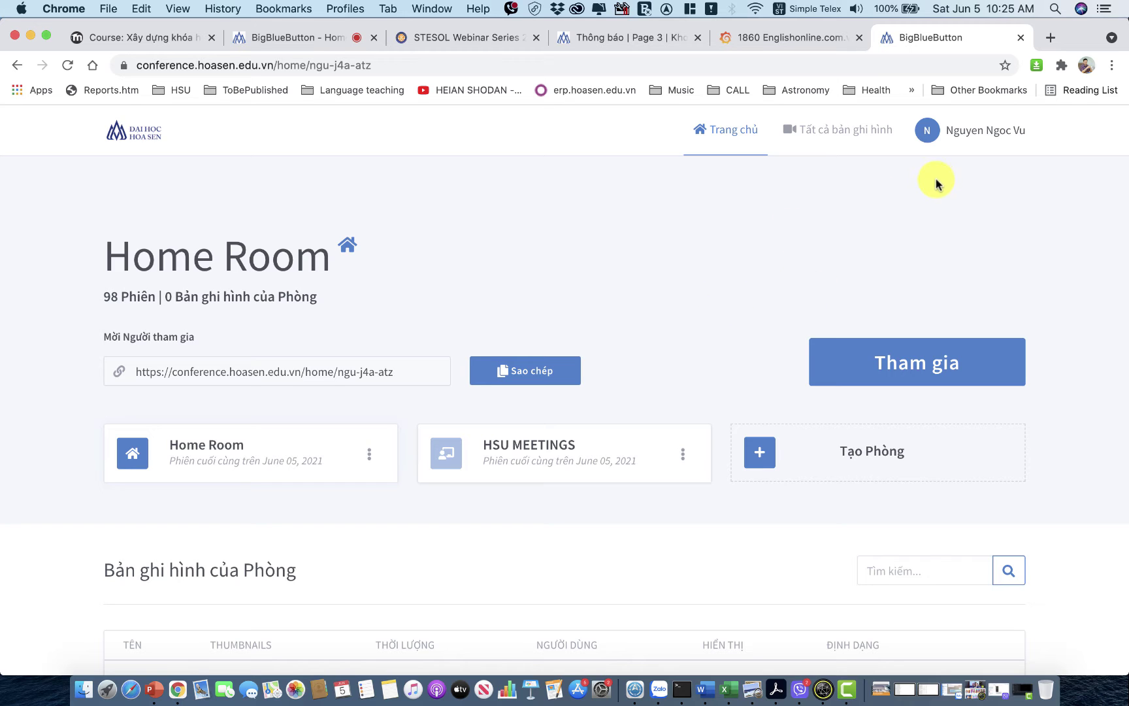
# Sign out with Đăng xuất from the user menu and go to the Đăng nhập page.
pyautogui.click(980, 134)
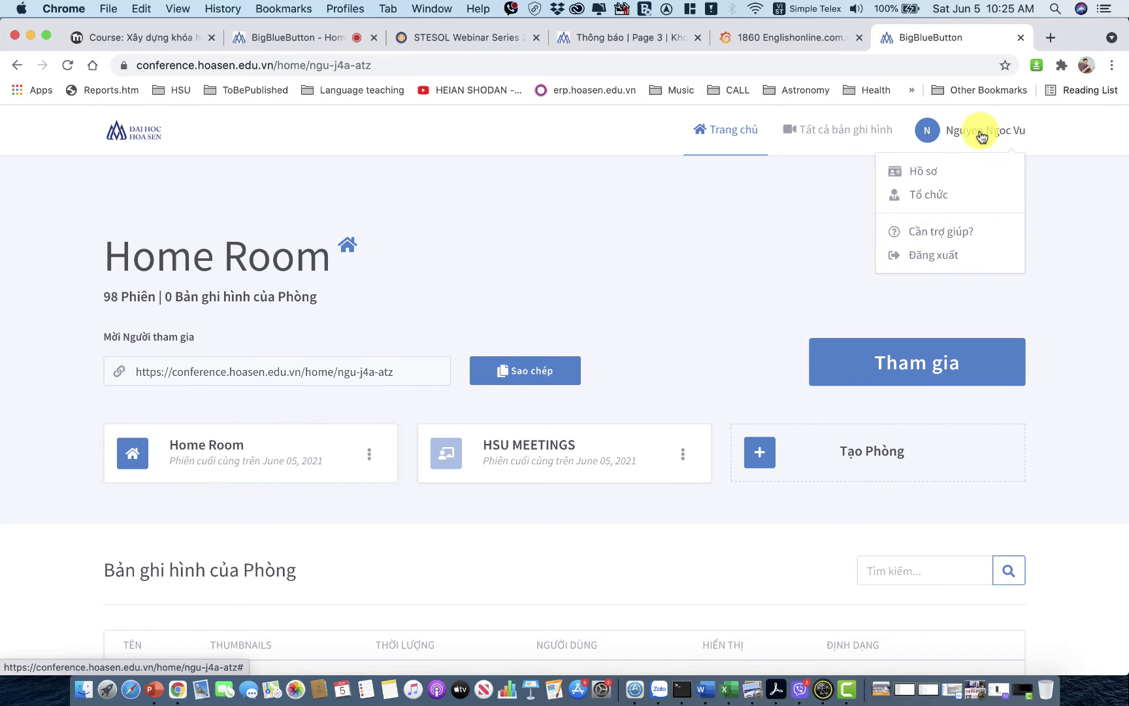
pyautogui.click(918, 256)
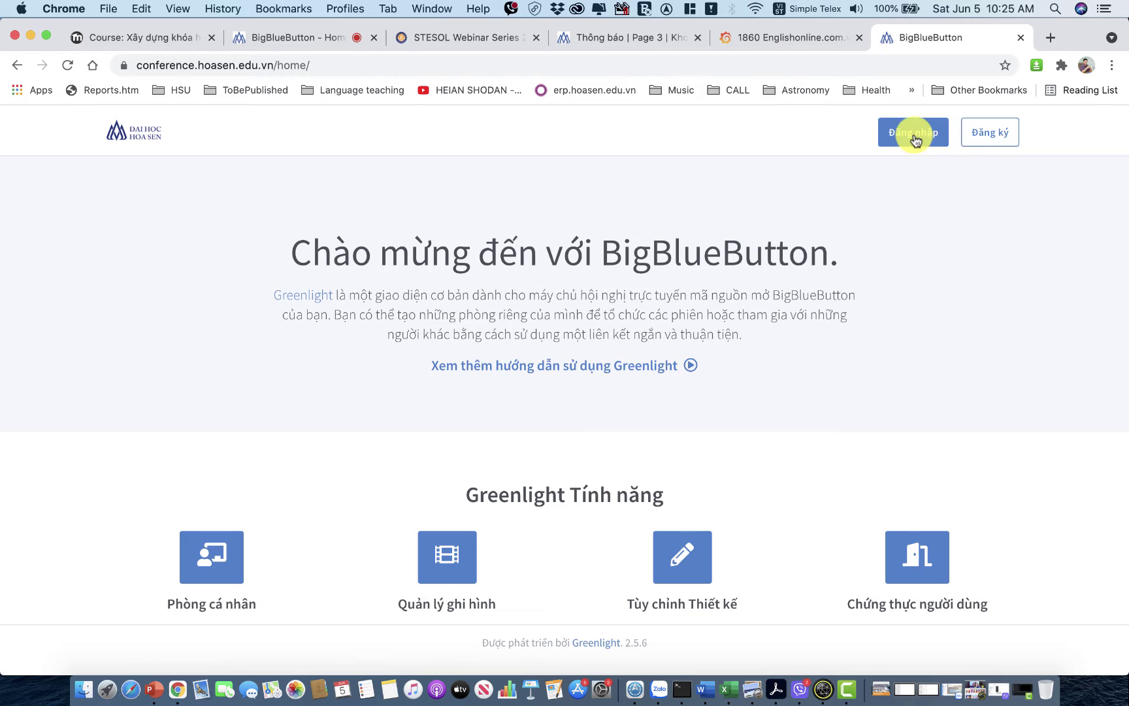
pyautogui.click(909, 137)
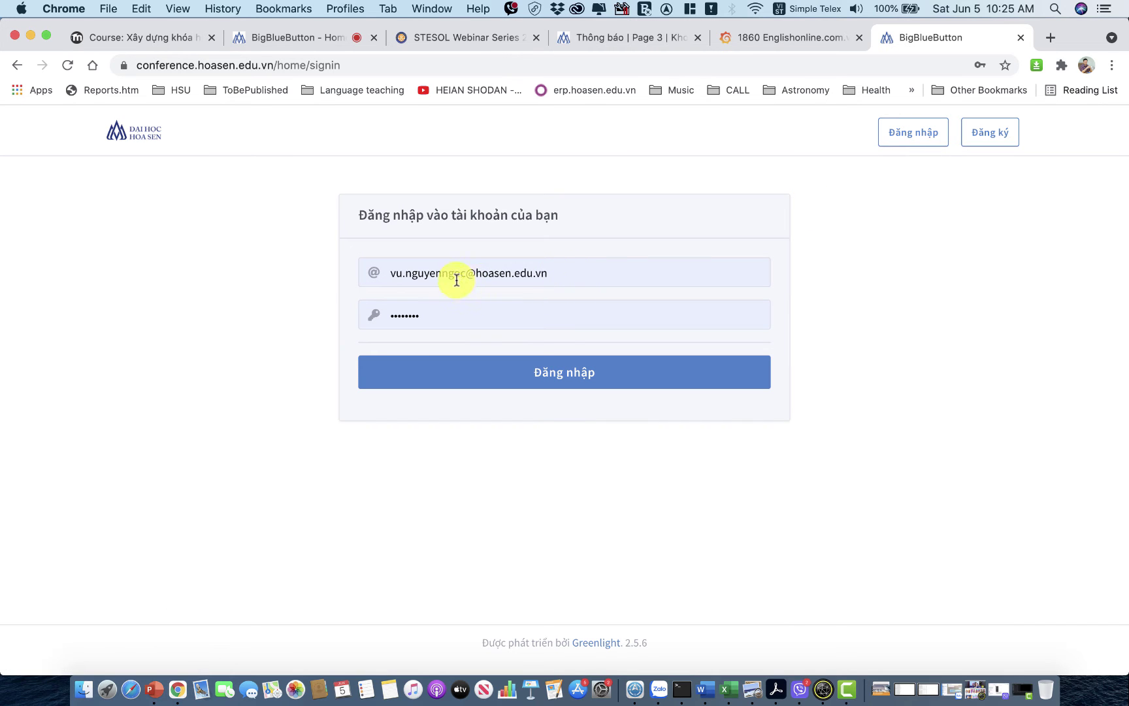
# Sign back in using the saved e-mail address and password.
pyautogui.moveTo(460, 273); pyautogui.dragTo(365, 275)
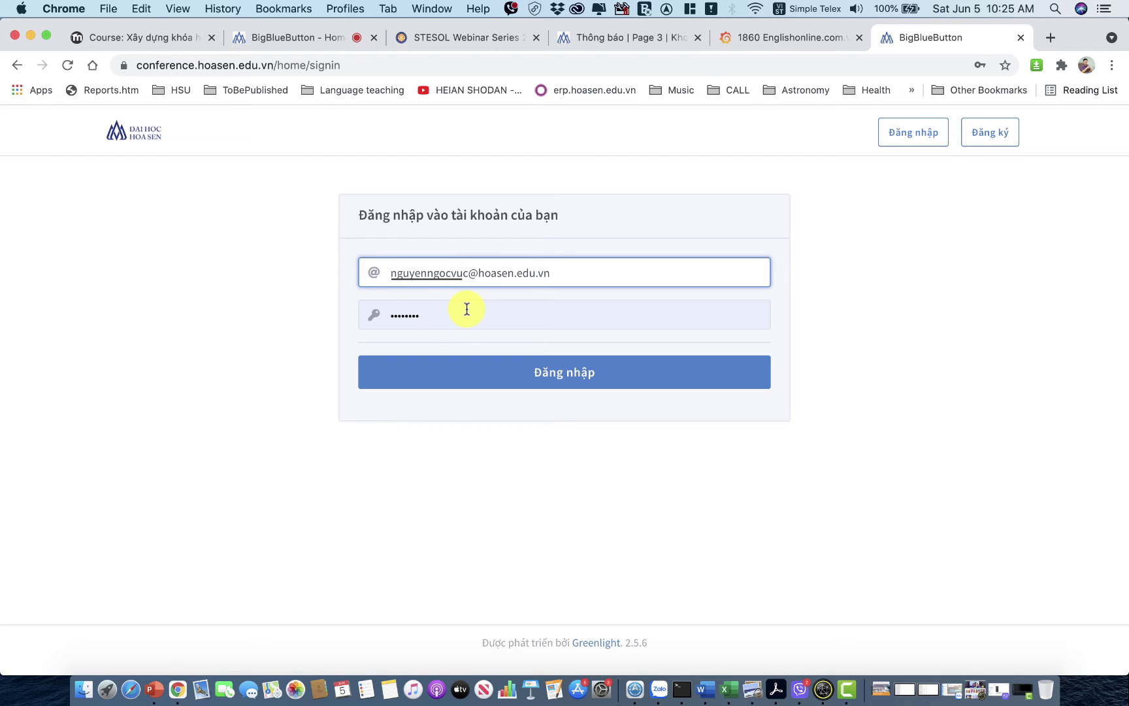
pyautogui.moveTo(466, 311); pyautogui.dragTo(352, 317)
pyautogui.click(920, 141)
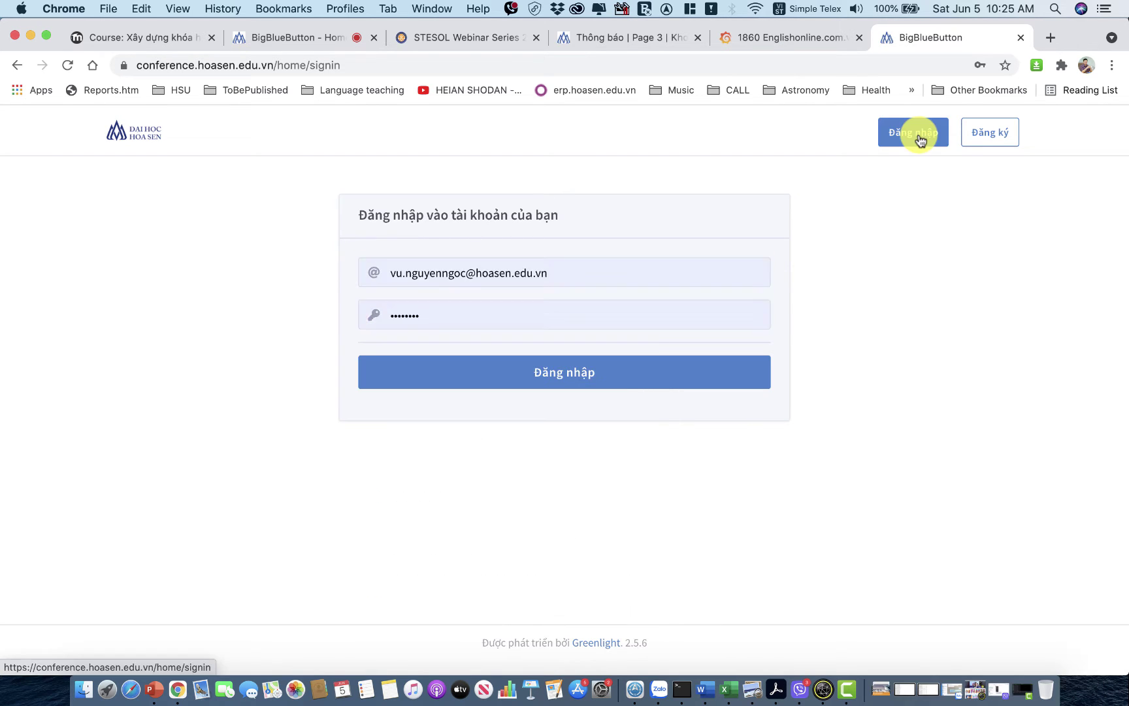
pyautogui.click(557, 383)
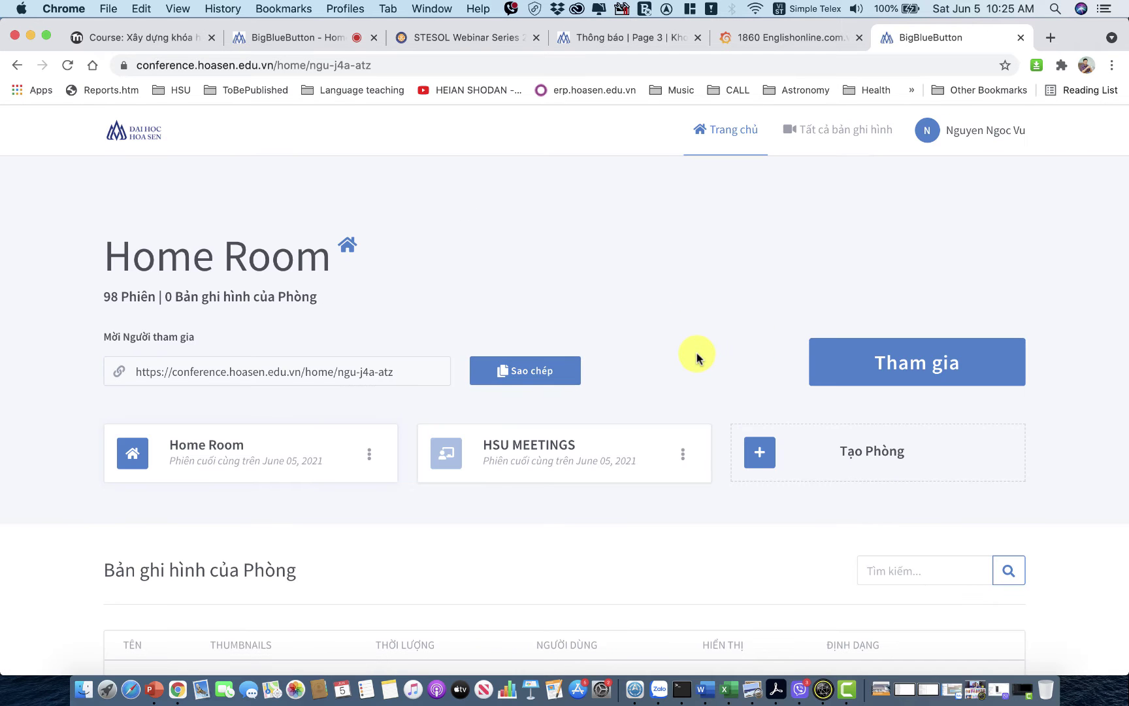
pyautogui.scroll(-3, 697, 357)
pyautogui.scroll(3, 697, 357)
# Open the Tạo Phòng dialog and enter the room name 'Khoa Tai Chinh Ngan Hang'.
pyautogui.click(779, 461)
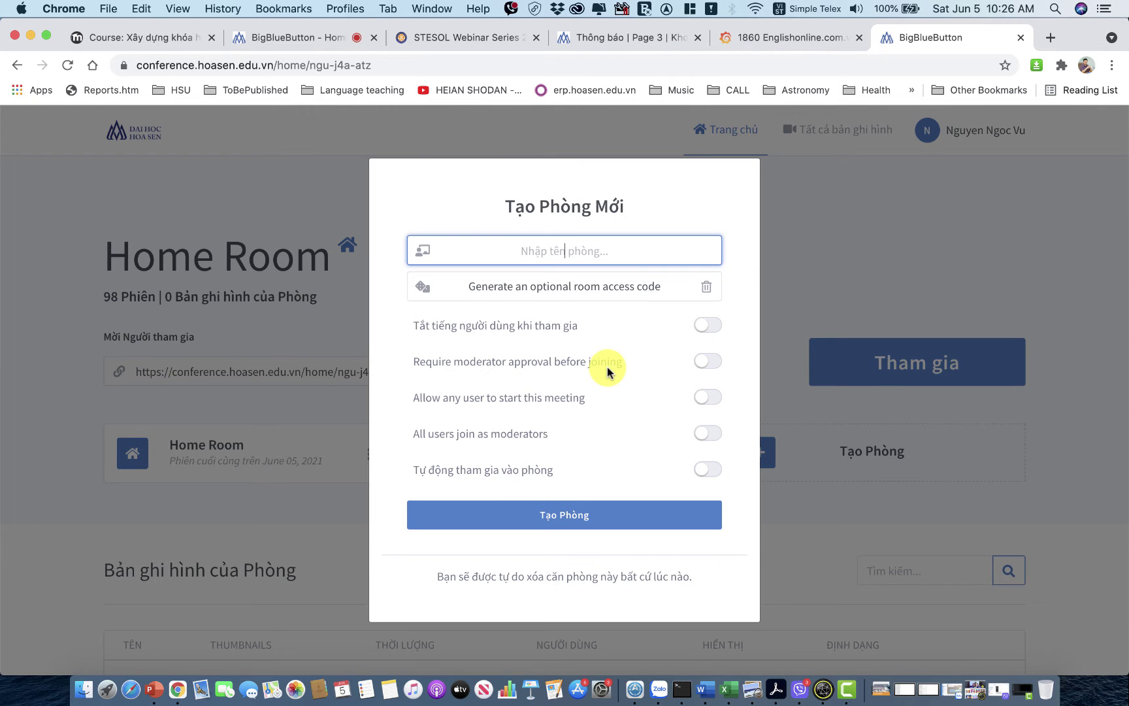
pyautogui.write('Khoa')
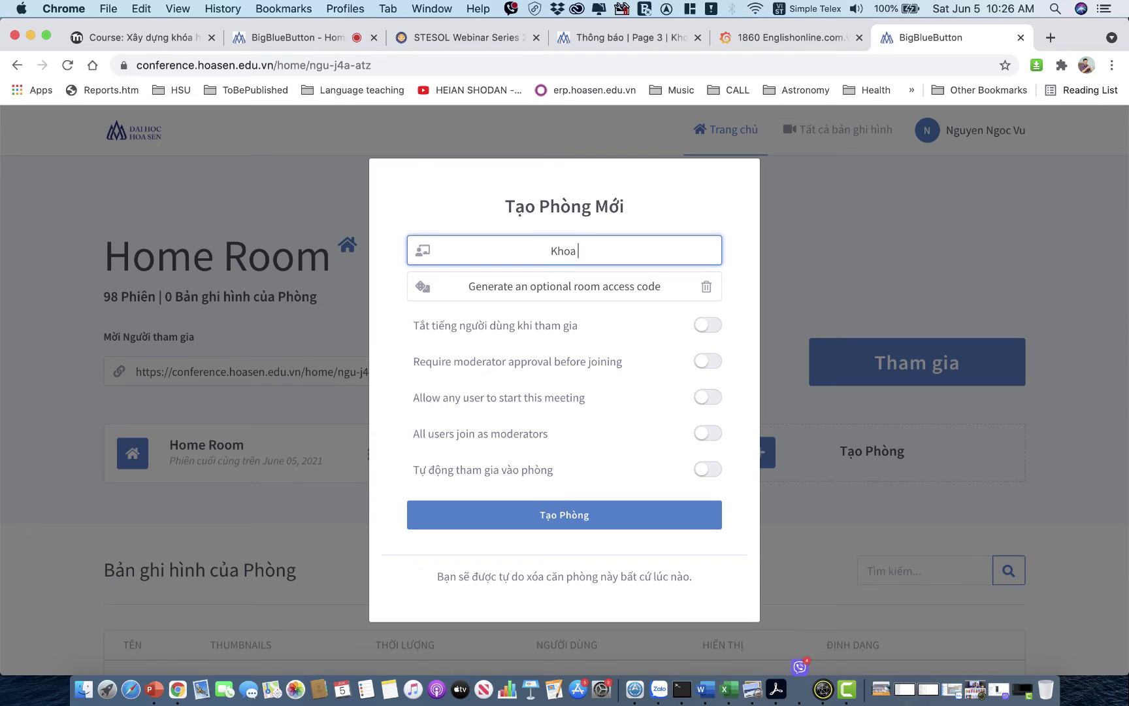
pyautogui.write(' Tai Chinh Ngan Hang')
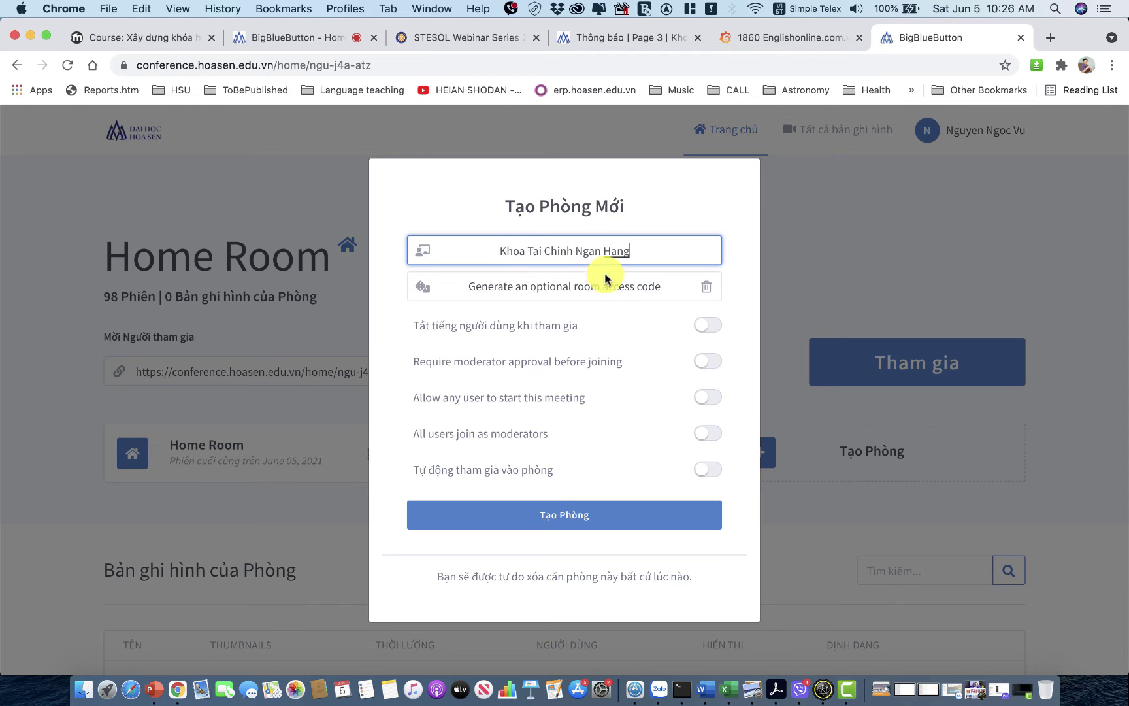
pyautogui.click(624, 291)
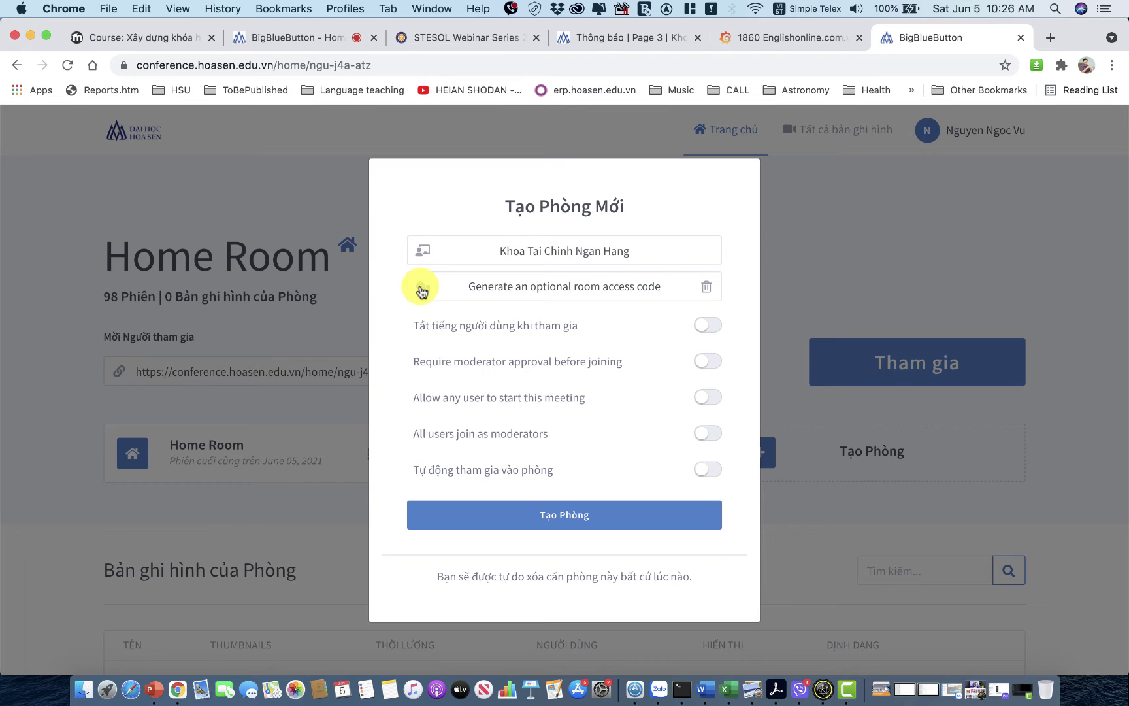
# Generate an access code, enable muting users on join, and leave moderator approval off.
pyautogui.click(421, 292)
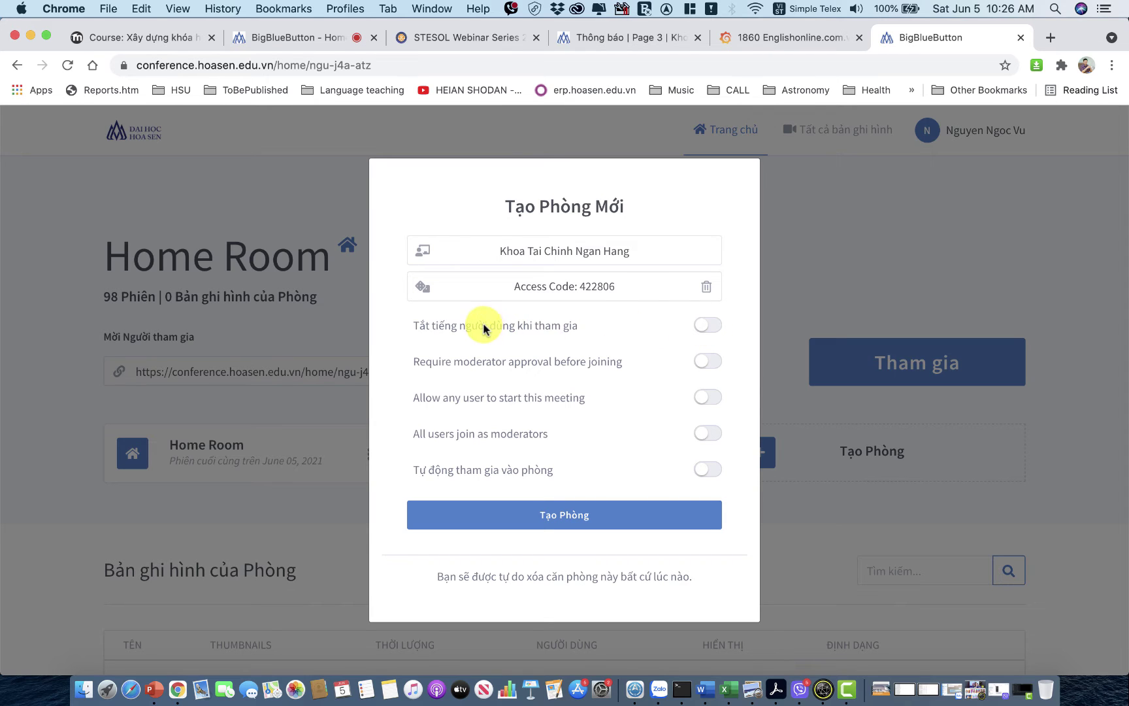
pyautogui.click(717, 327)
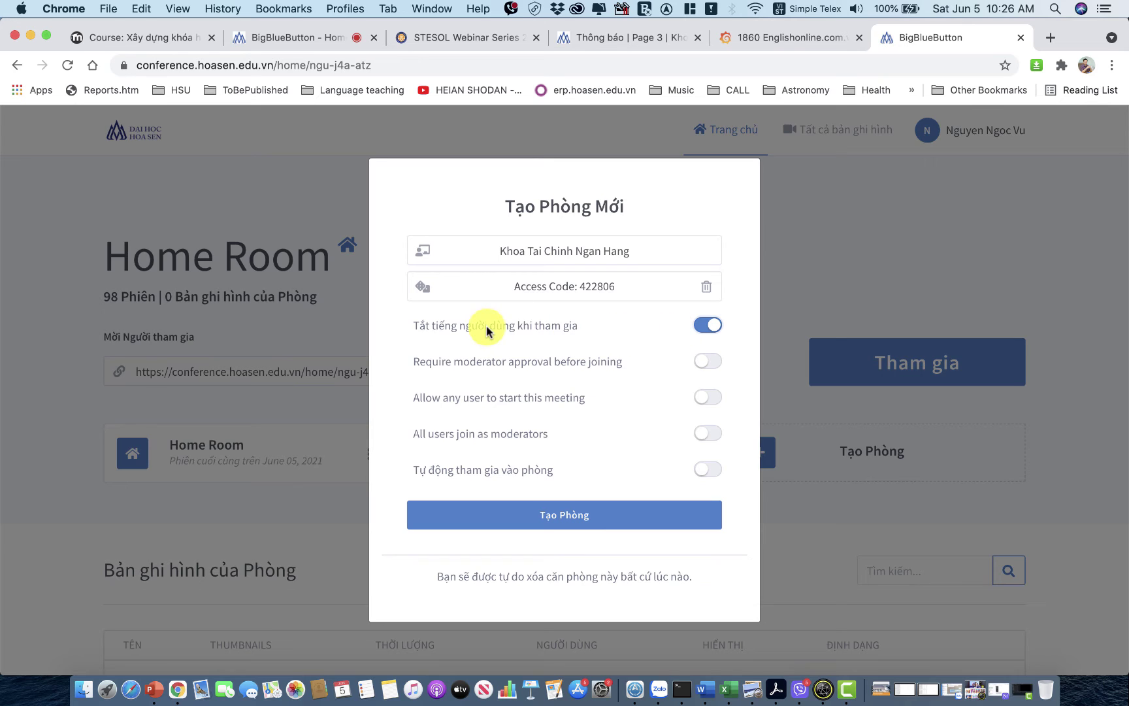
pyautogui.click(705, 327)
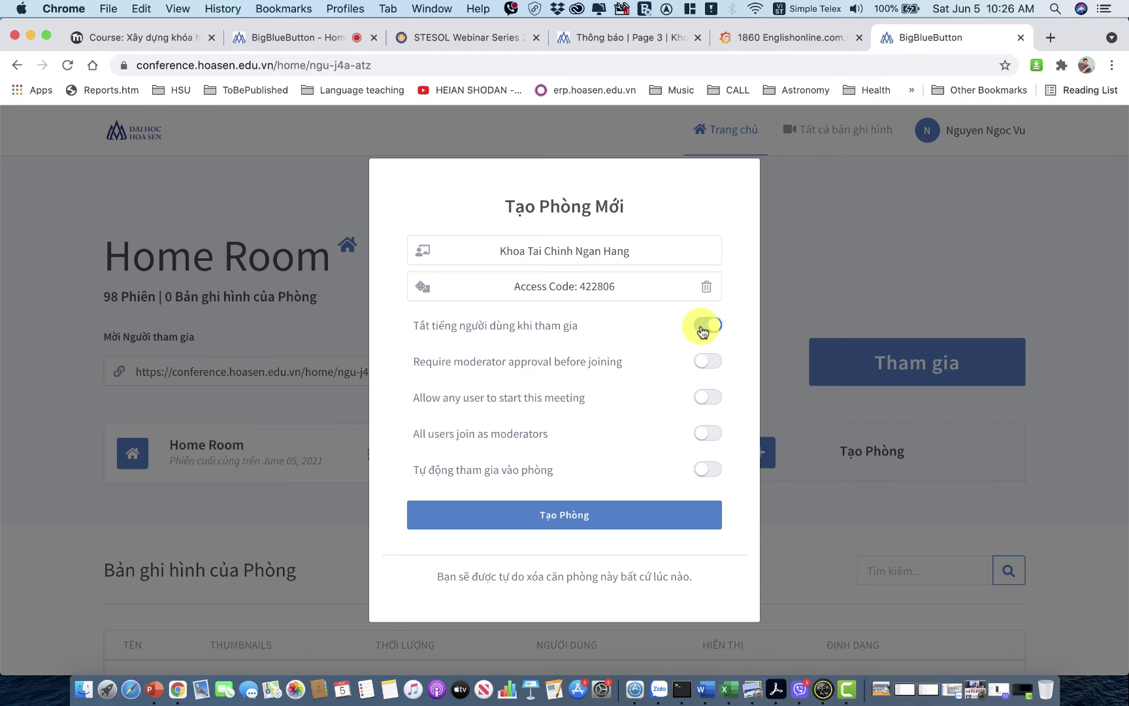
pyautogui.click(711, 364)
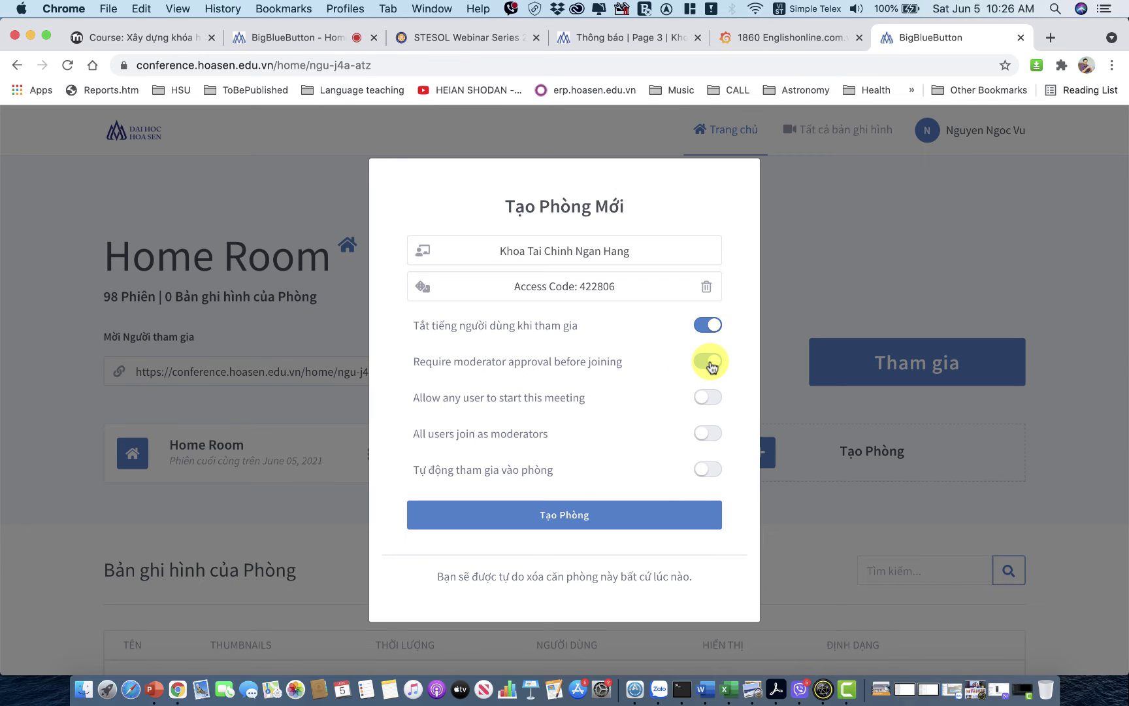
pyautogui.click(711, 366)
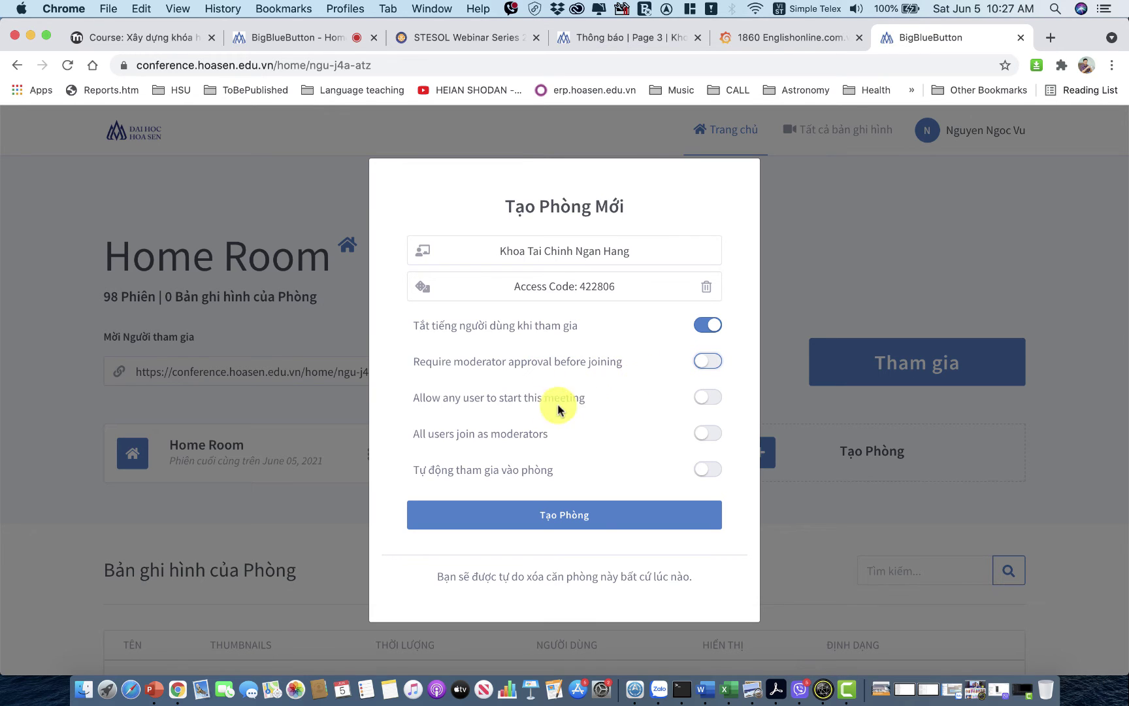
# Enable 'Allow any user to start this meeting' and delete the generated access code.
pyautogui.click(714, 402)
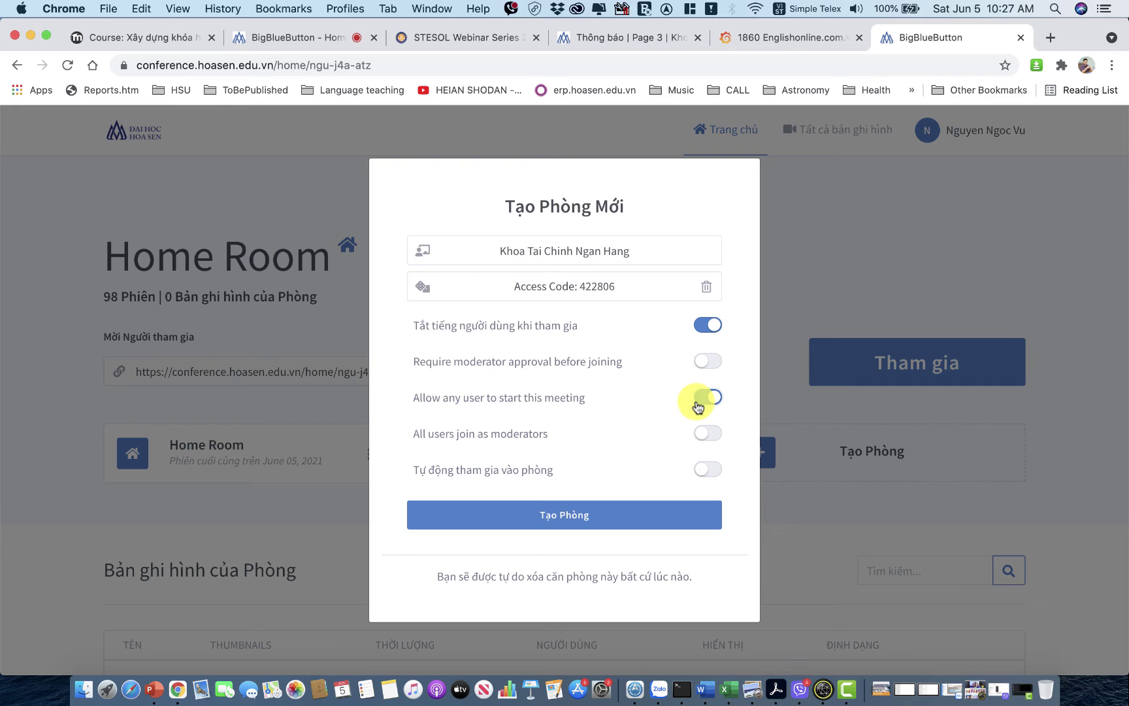
pyautogui.click(714, 396)
pyautogui.click(698, 399)
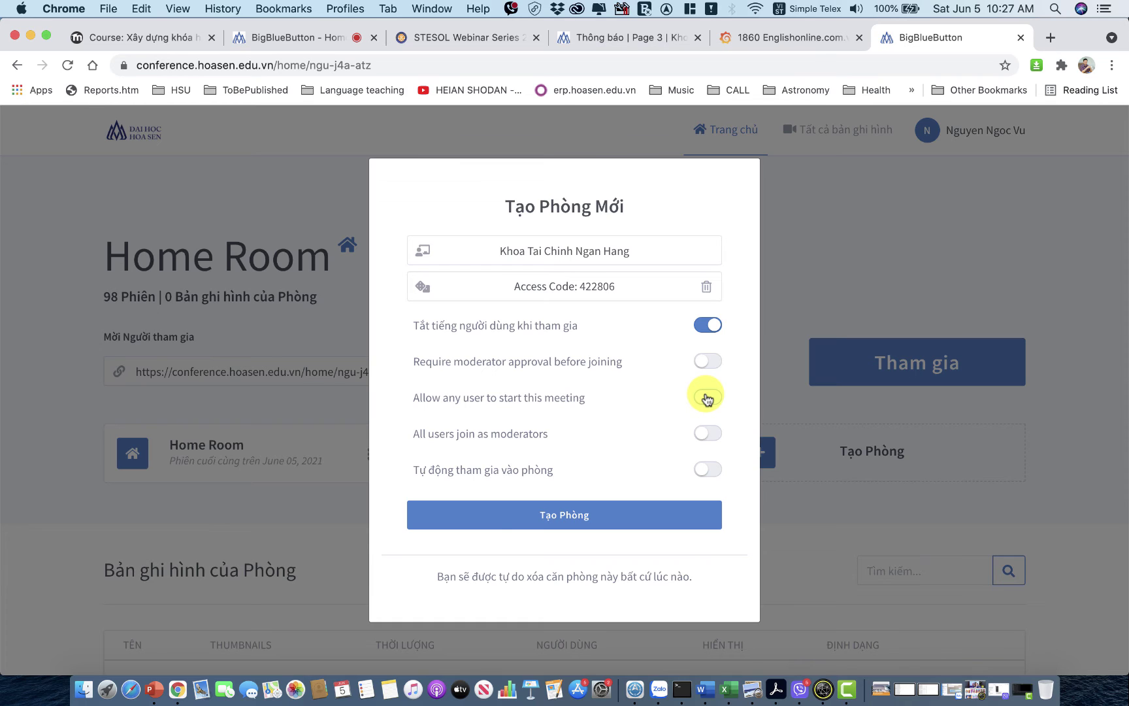
pyautogui.click(706, 397)
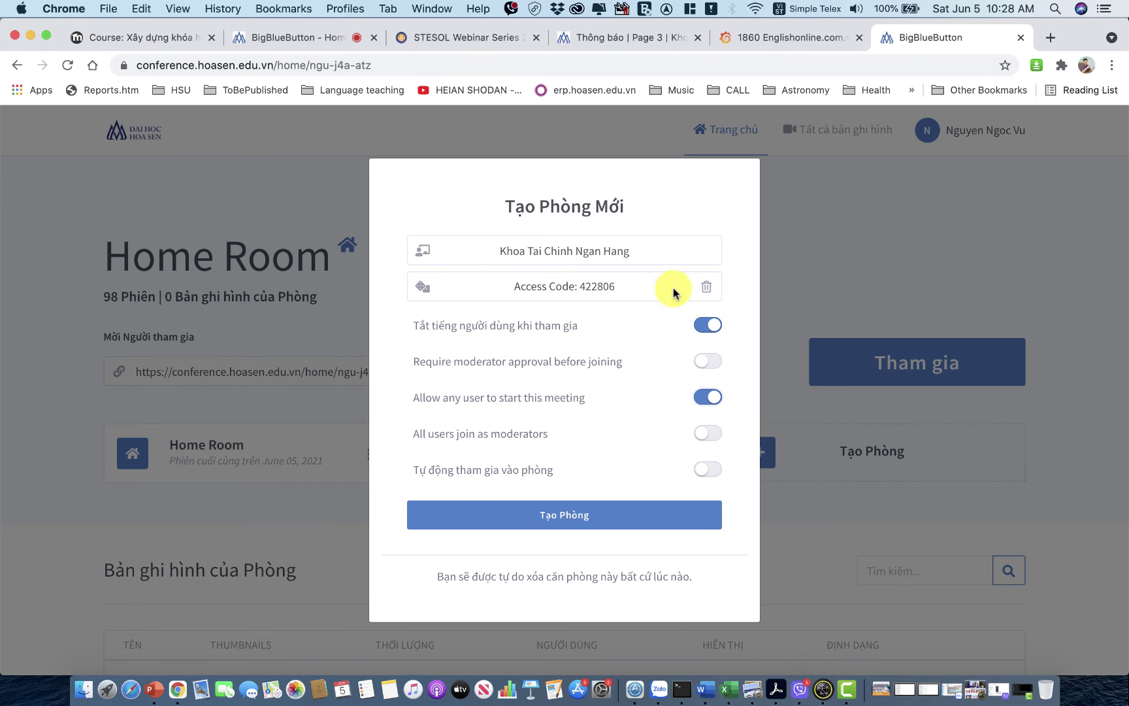
pyautogui.click(707, 287)
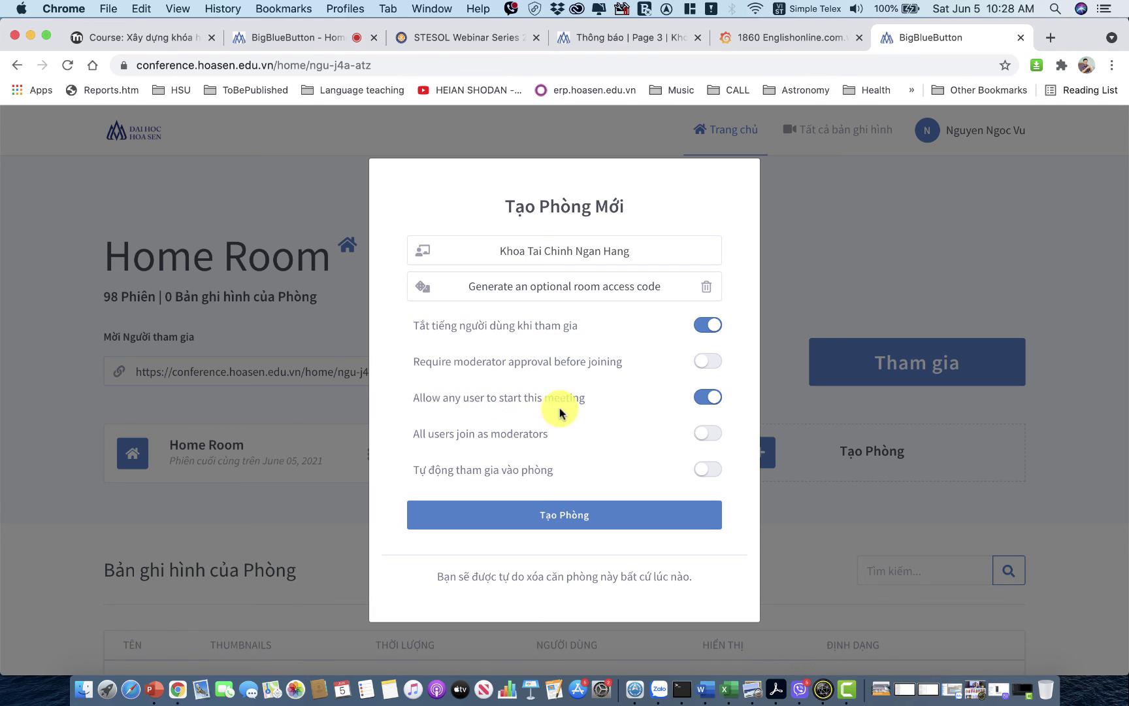
# Create the 'Khoa Tai Chinh Ngan Hang' room and copy its invite link with Sao chép.
pyautogui.click(600, 521)
pyautogui.scroll(-3, 673, 499)
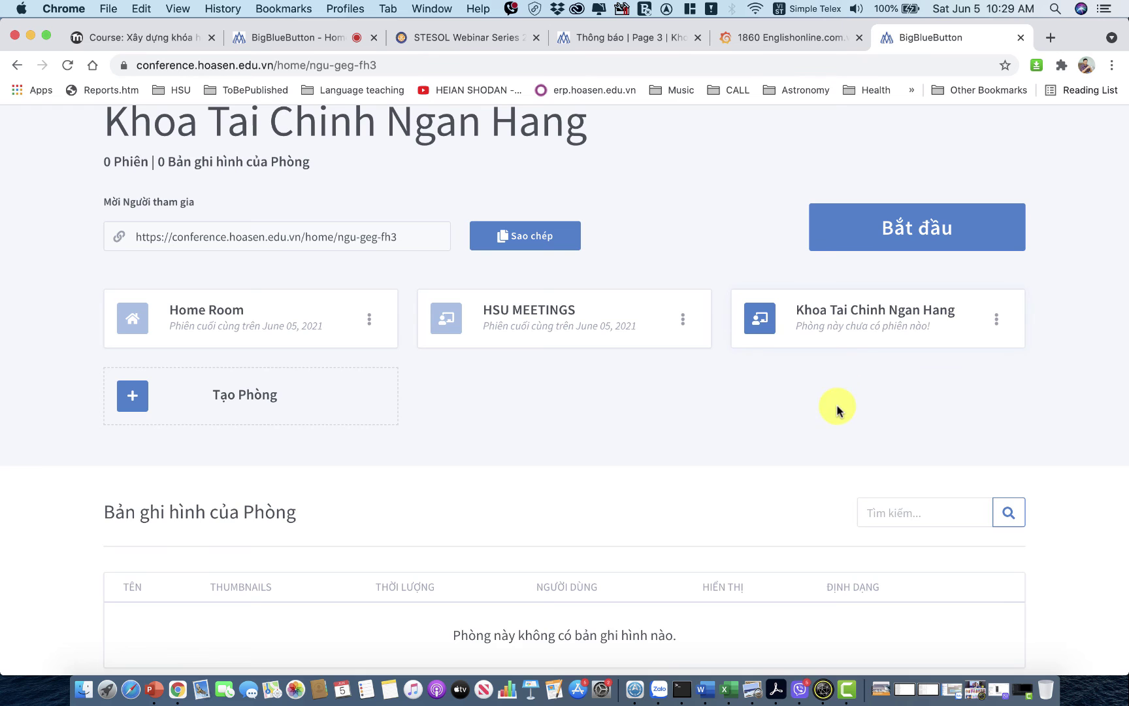
pyautogui.scroll(3, 843, 409)
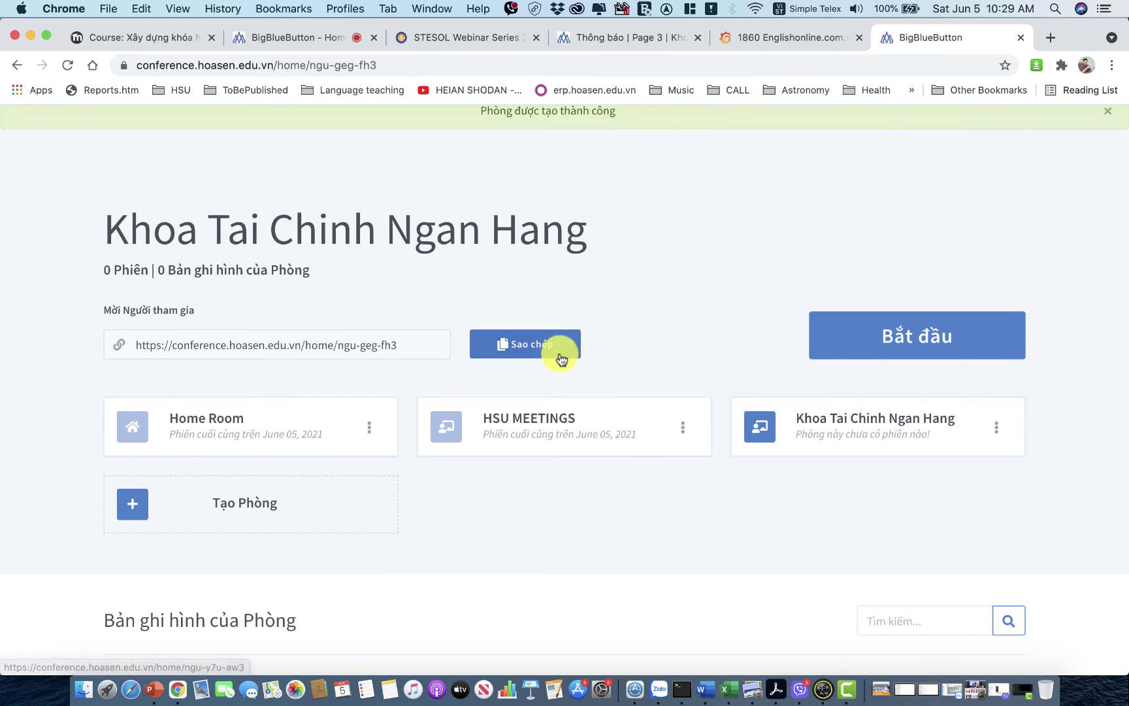
pyautogui.moveTo(288, 254)
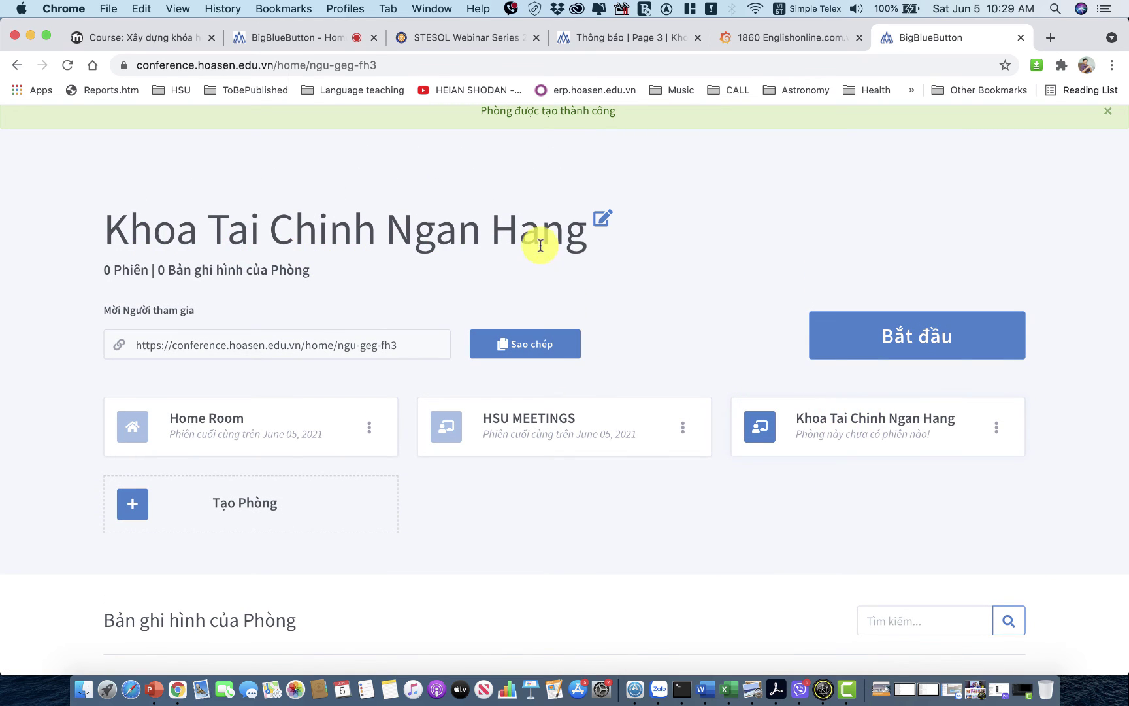
pyautogui.click(519, 351)
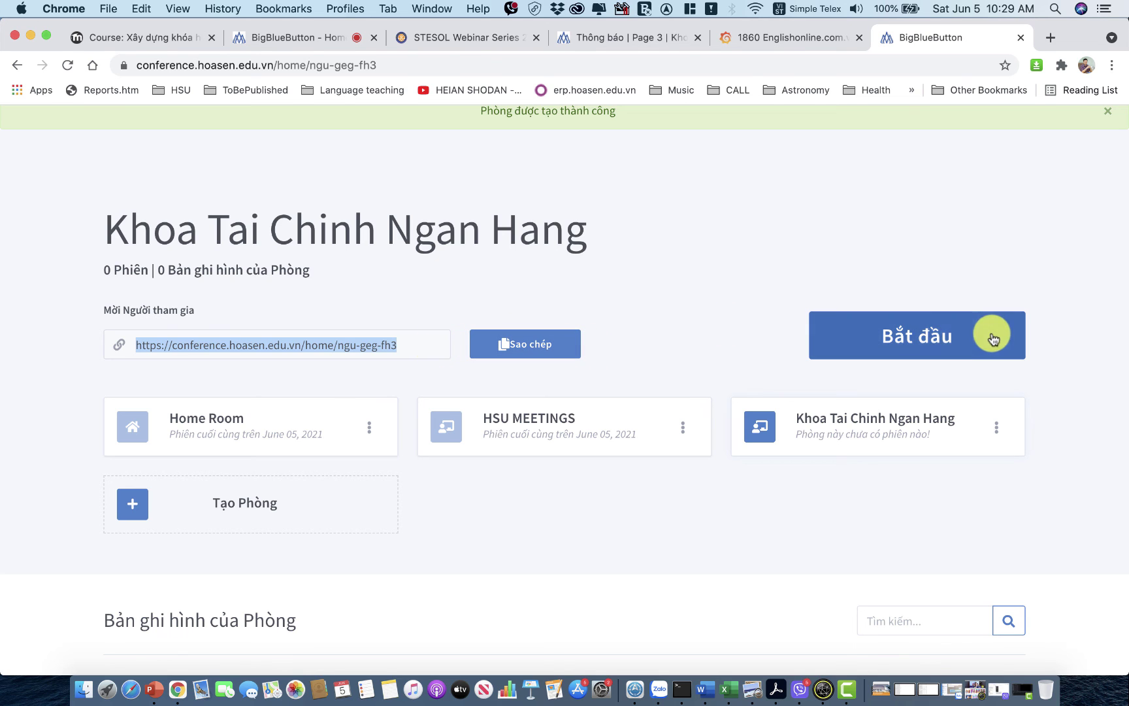
# Start the meeting, join audio via Nghe và nói, confirm the echo test, and select the address bar.
pyautogui.click(927, 340)
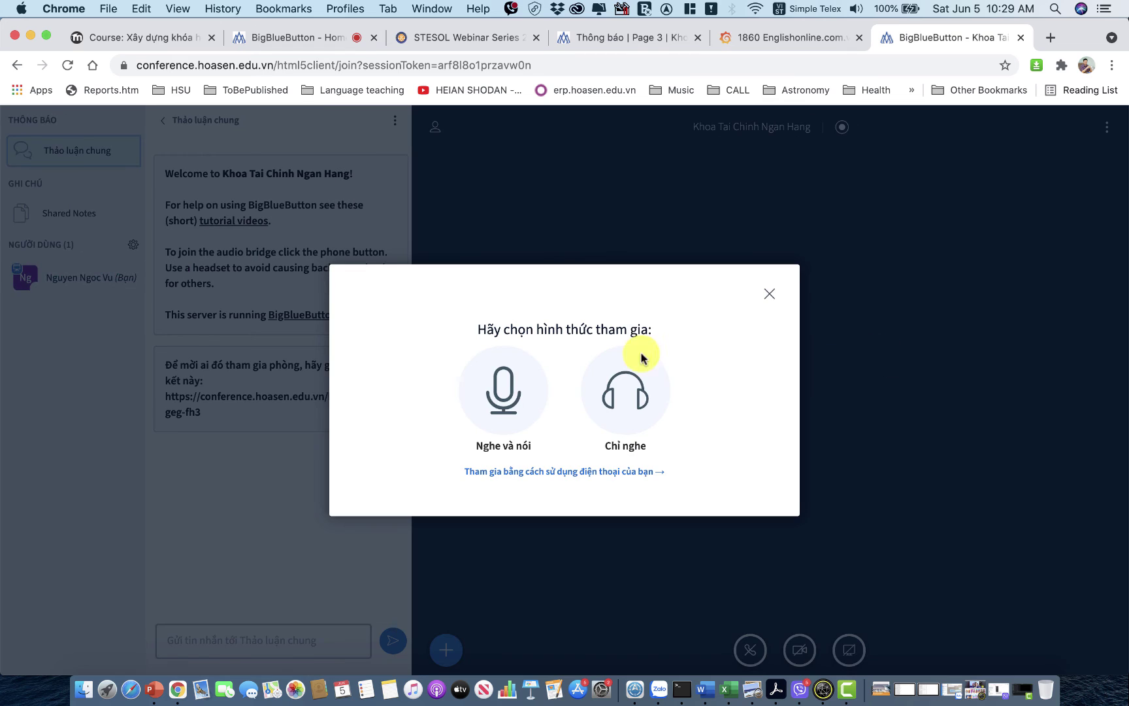
pyautogui.click(505, 397)
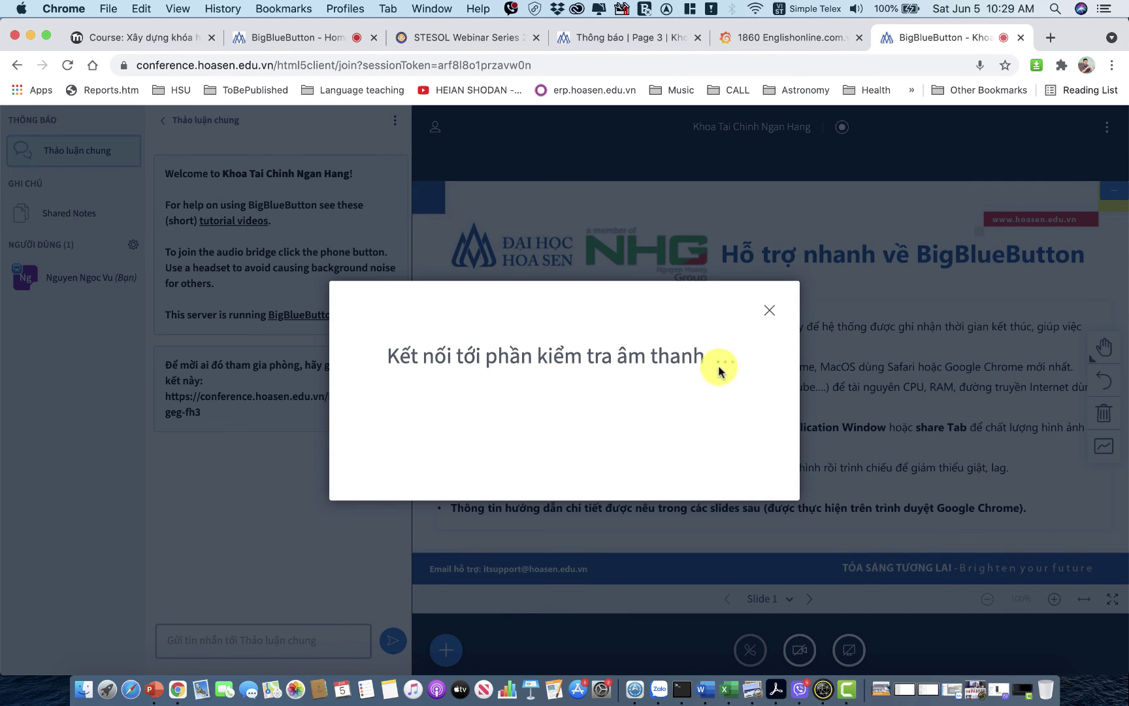
pyautogui.click(482, 423)
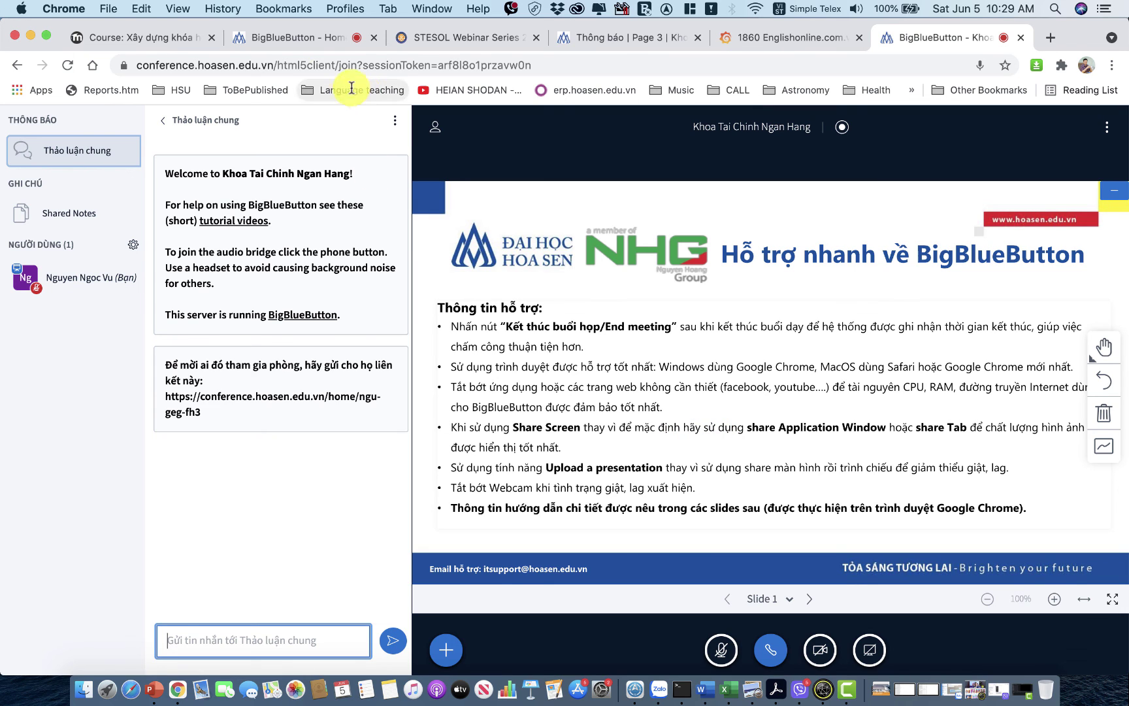
pyautogui.click(293, 63)
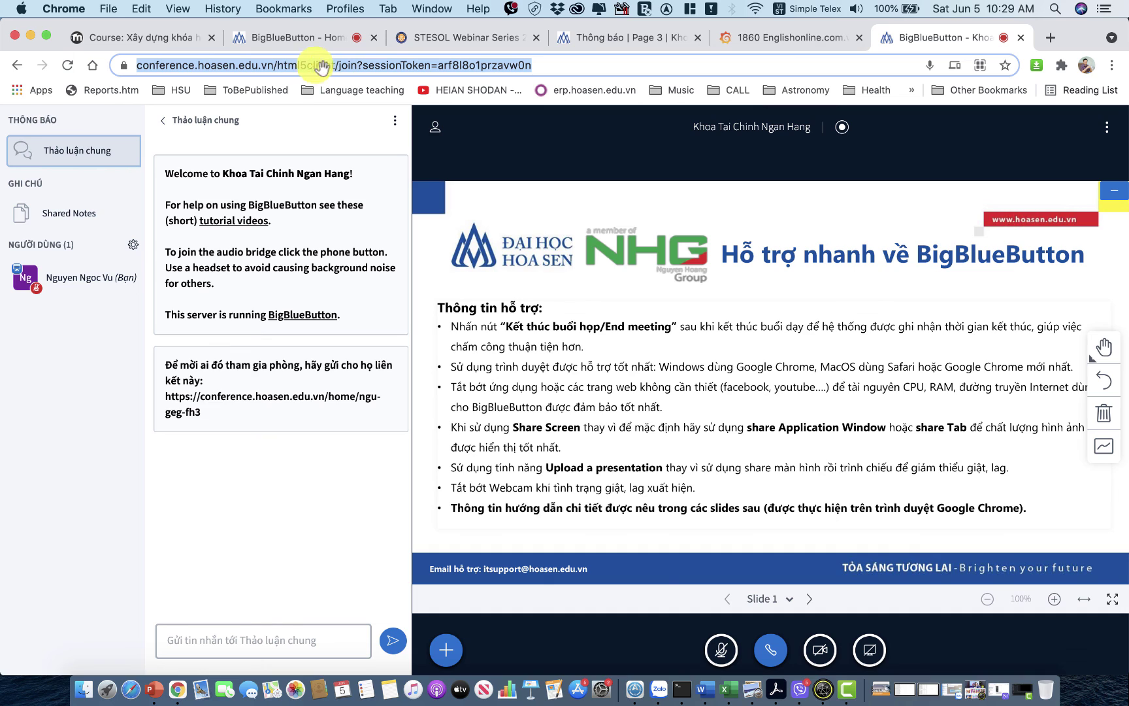